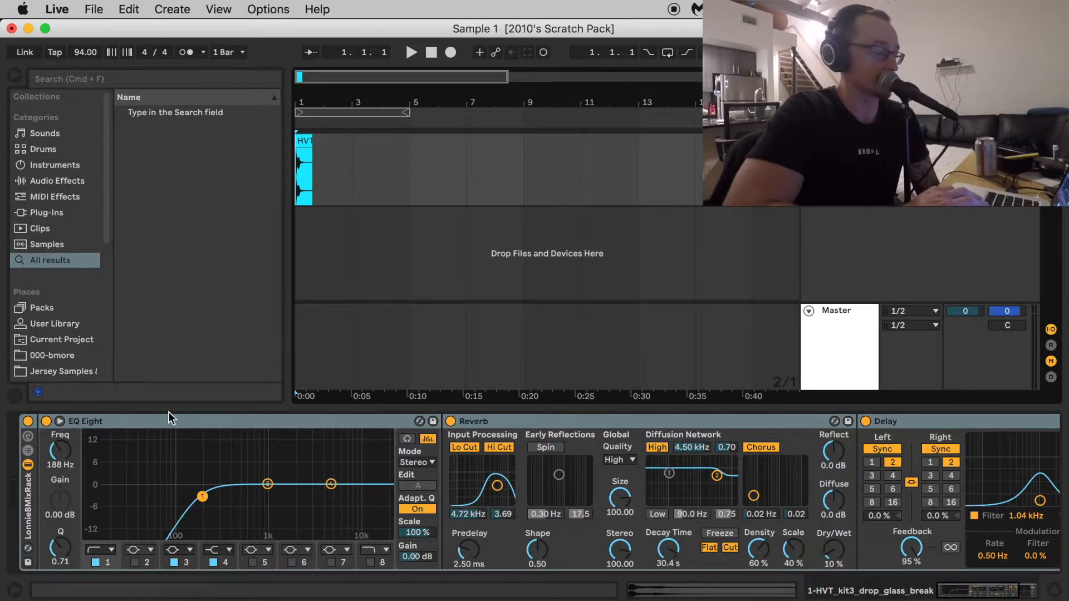
Audition the glass break clip from its start with the whole LonnieBMixRack bypassed, and re-enable the rack.
{"action": "left_click", "coordinate": [27, 422]}
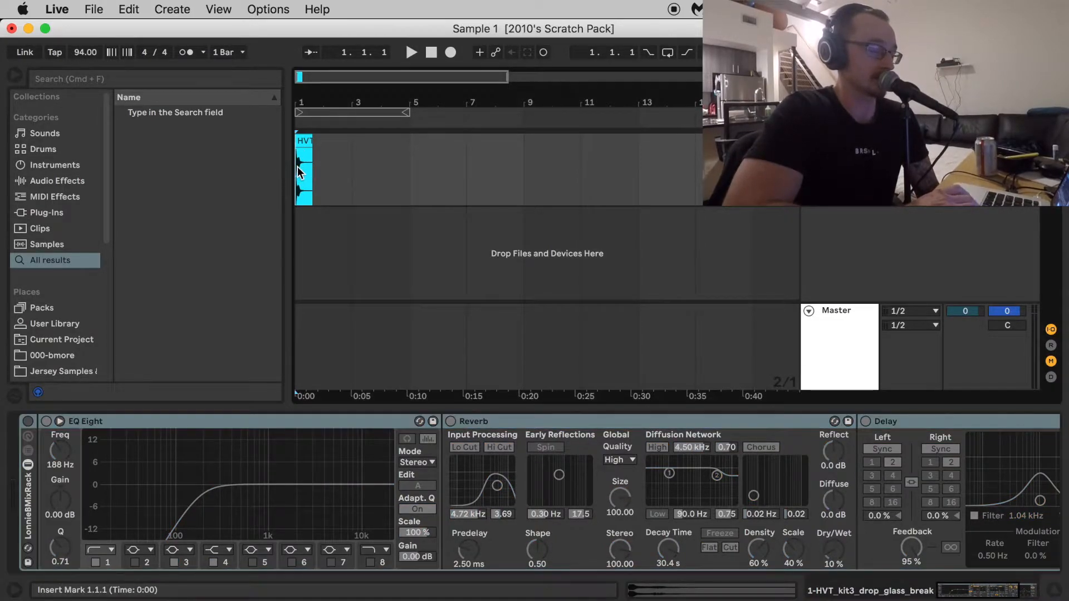
{"action": "key", "text": "space"}
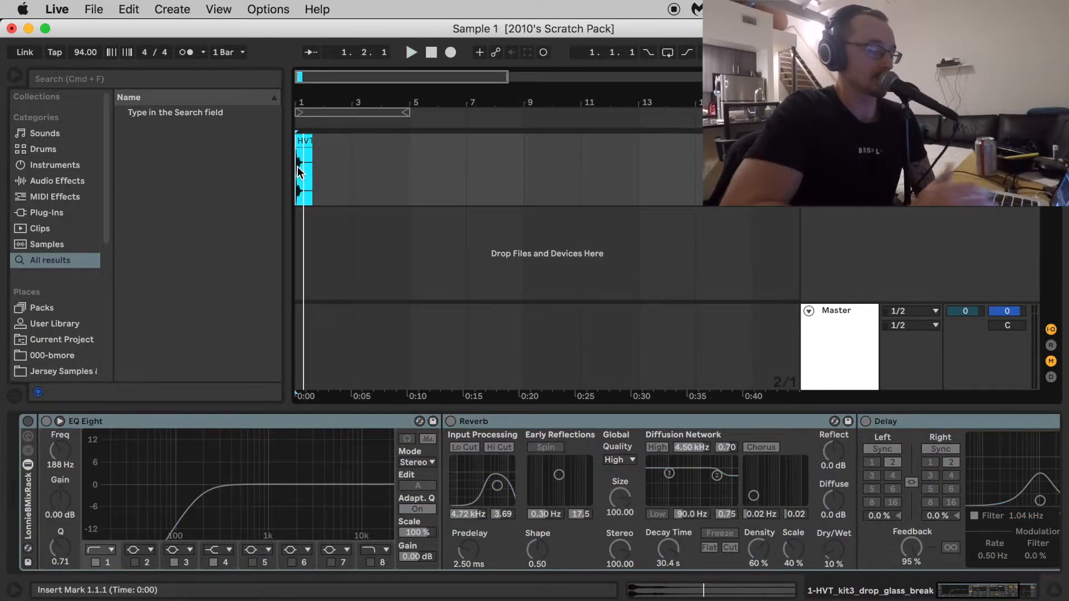
{"action": "left_click", "coordinate": [28, 421]}
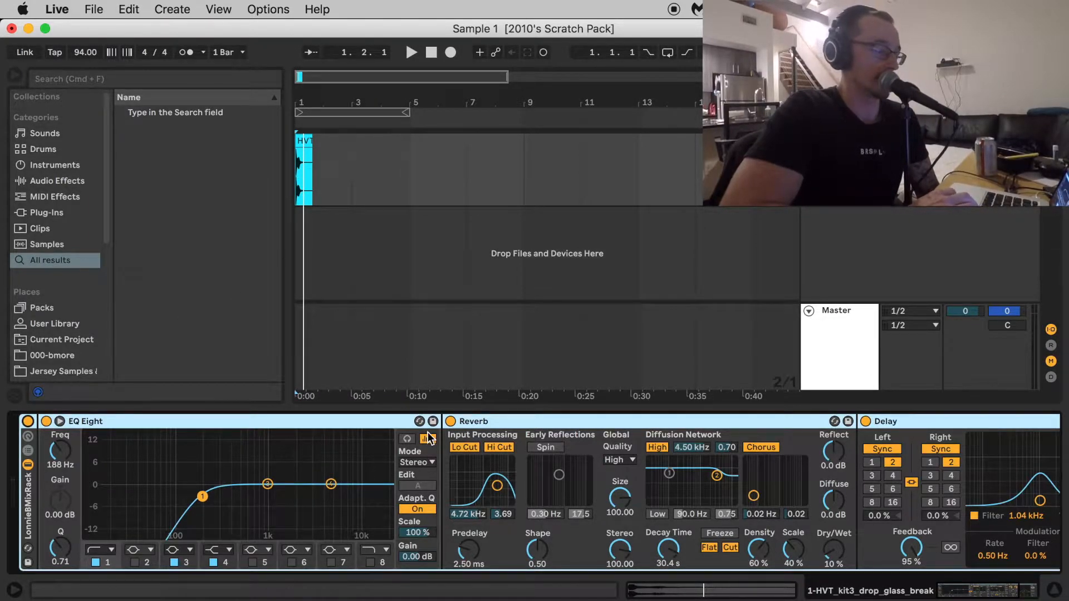
Switch the rack's Reverb and Delay off and back on, and examine the settings along its device chain.
{"action": "left_click", "coordinate": [451, 421]}
{"action": "left_click", "coordinate": [866, 422]}
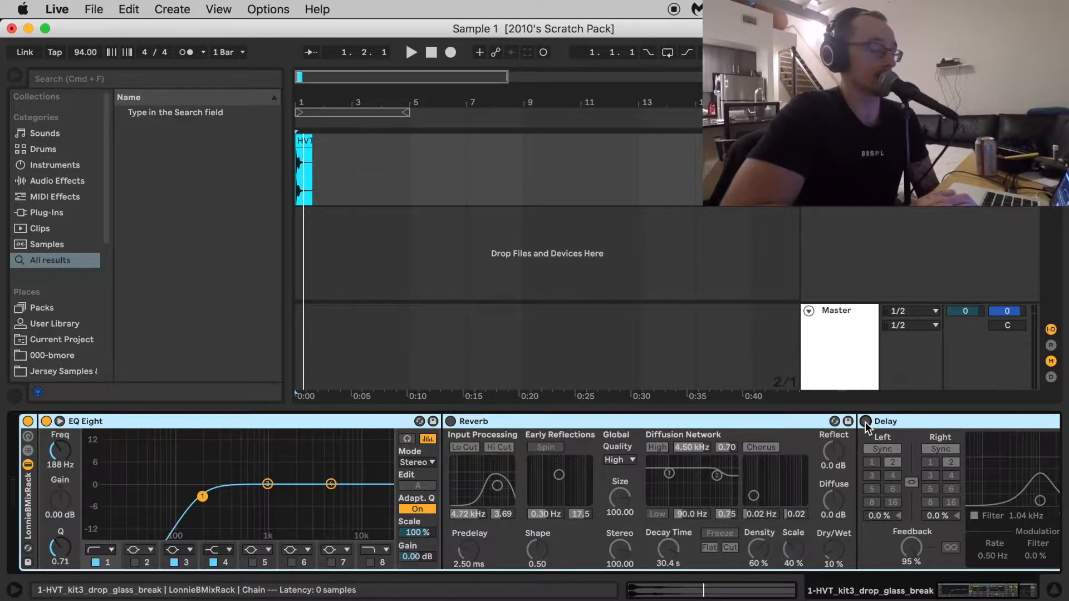
{"action": "left_click", "coordinate": [450, 421]}
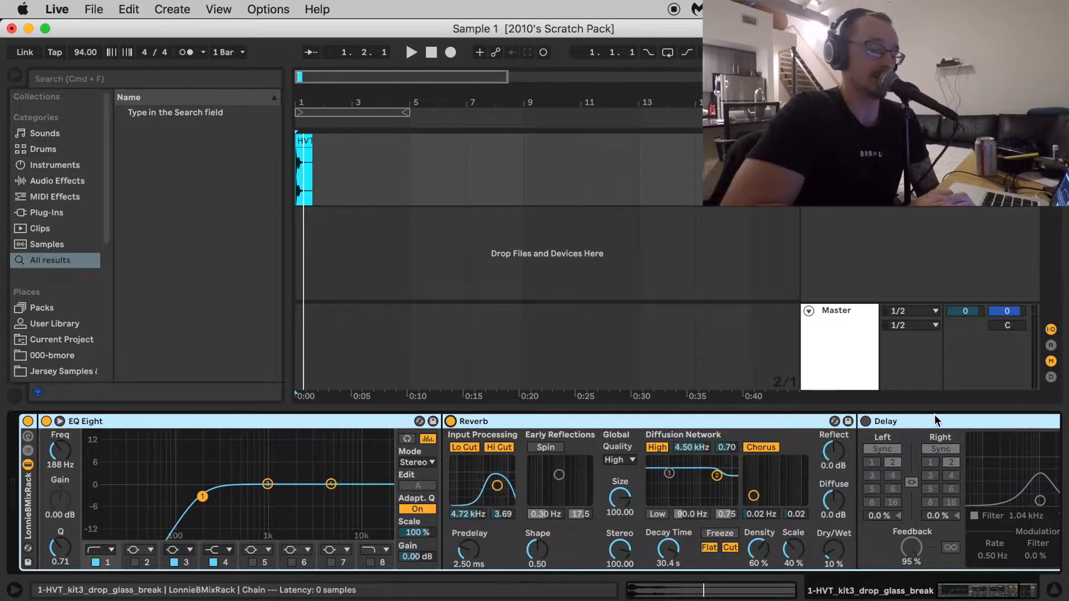
{"action": "left_click", "coordinate": [866, 421]}
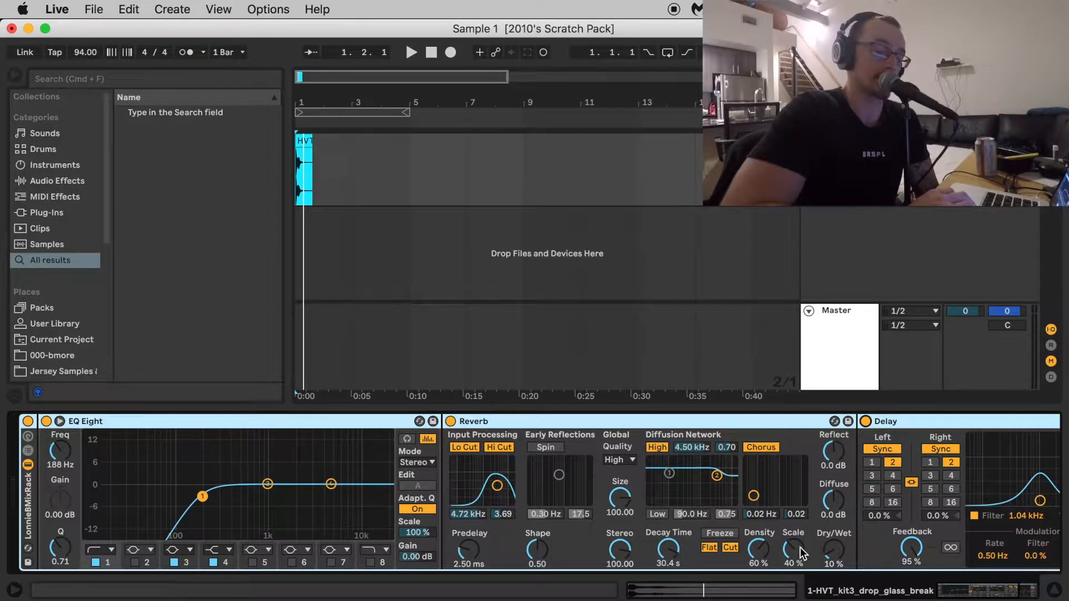
{"action": "scroll", "coordinate": [828, 529], "scroll_direction": "right", "scroll_amount": 5}
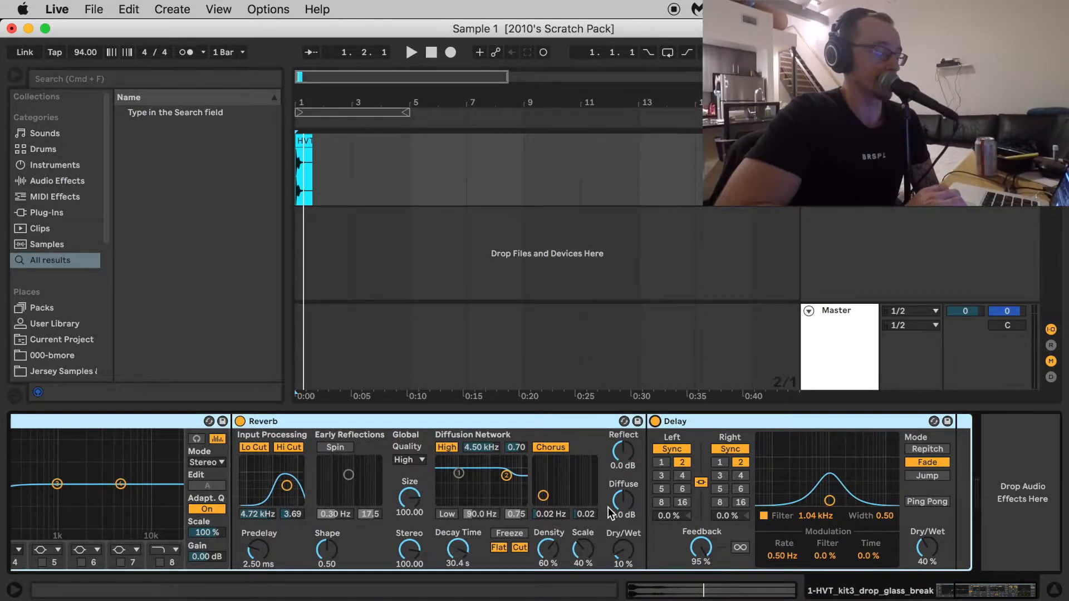
{"action": "scroll", "coordinate": [608, 507], "scroll_direction": "left", "scroll_amount": 5}
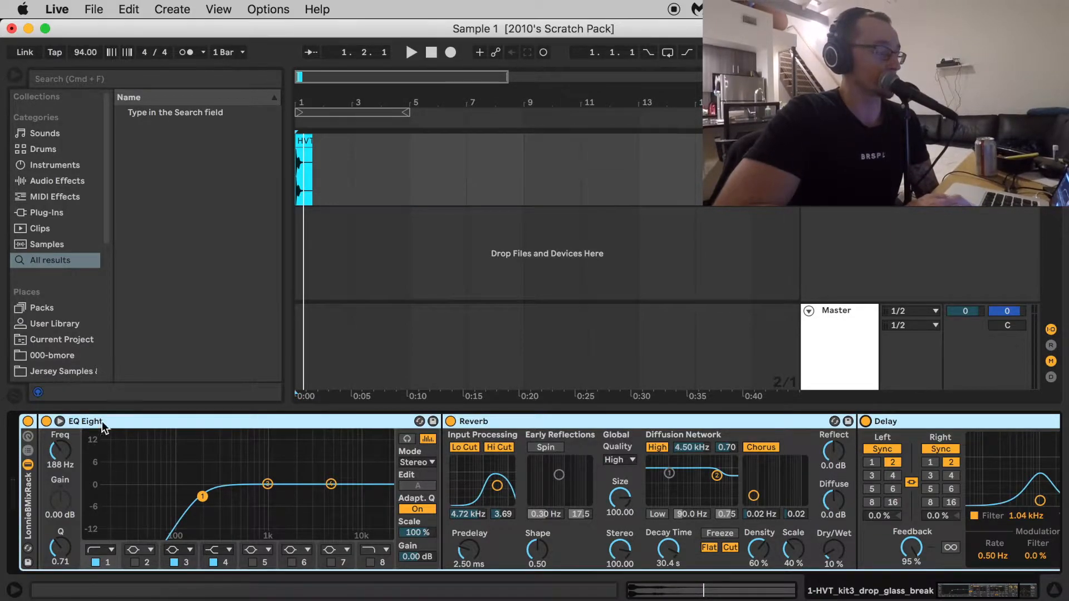
Bypass the effects rack and play the dry glass break clip from 1.1.1.
{"action": "left_click", "coordinate": [27, 420]}
{"action": "left_click", "coordinate": [296, 176]}
{"action": "key", "text": "space"}
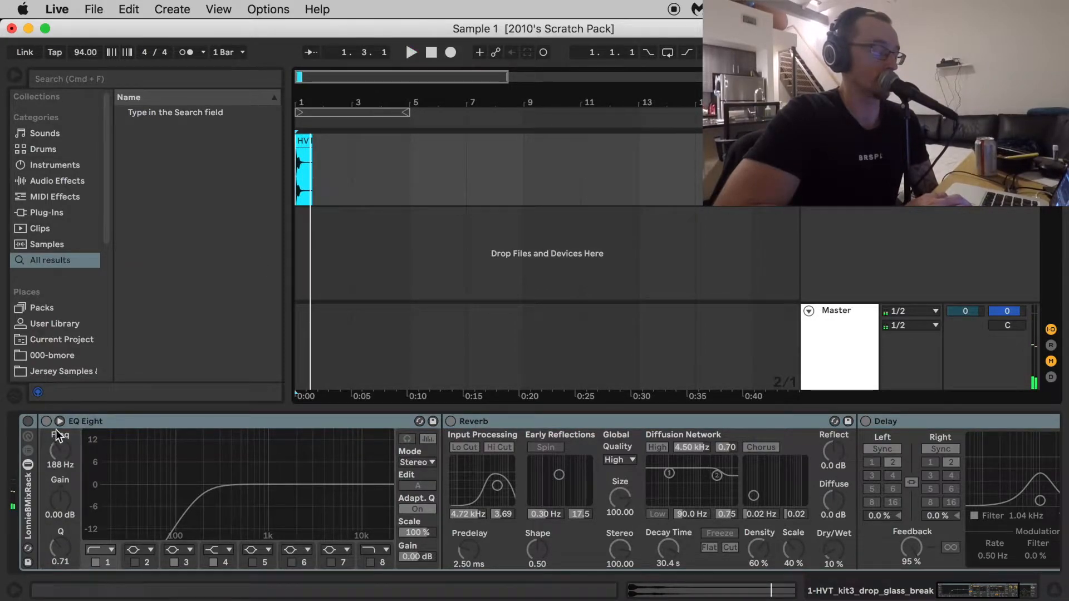
Turn the effects rack back on and play the glass break clip from its start with the effects.
{"action": "left_click", "coordinate": [28, 421]}
{"action": "left_click", "coordinate": [297, 174]}
{"action": "key", "text": "space"}
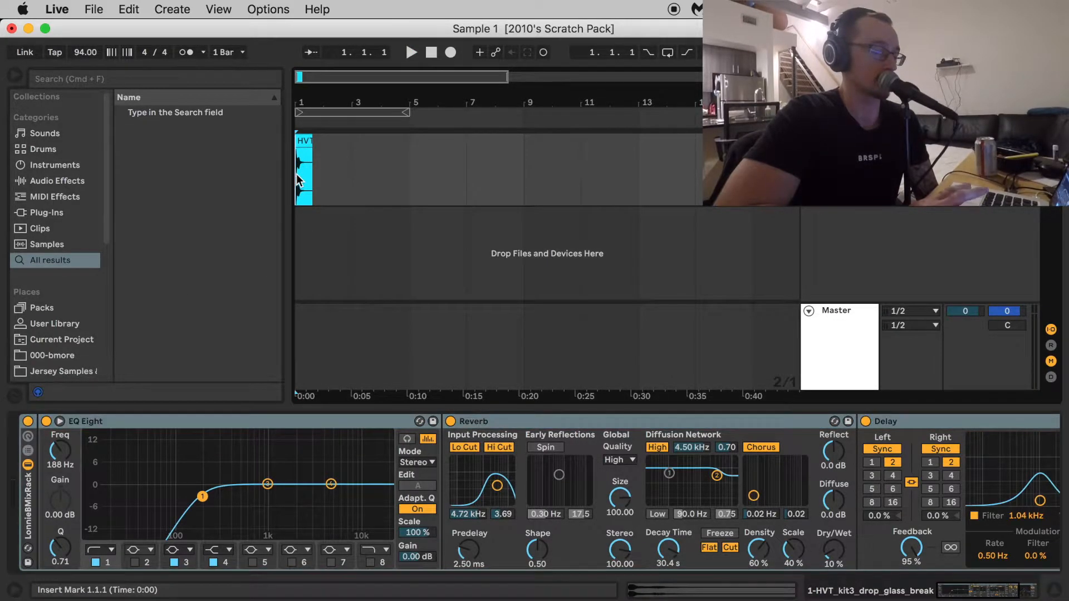
{"action": "key", "text": "space"}
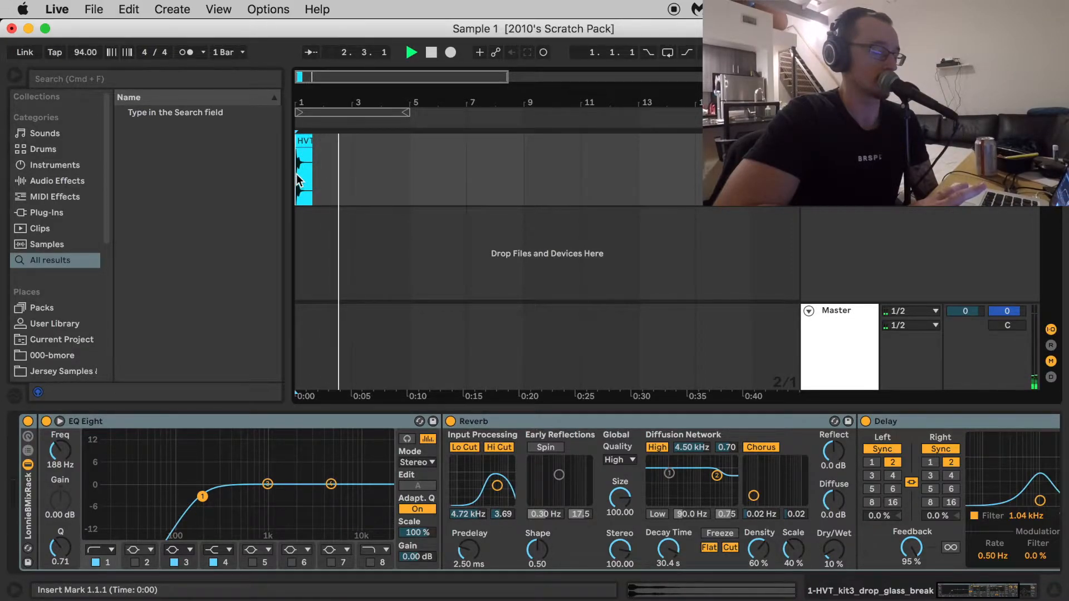
{"action": "key", "text": "space"}
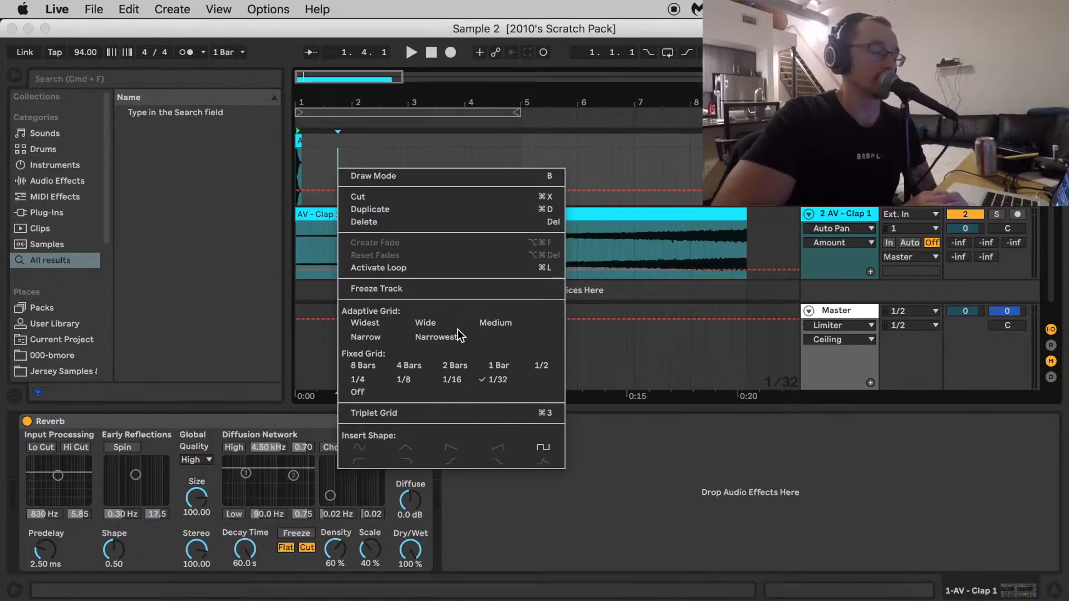
Set the adaptive grid to Narrowest and audition the AV - Clap 1 (Freeze tail) clip from 5.4.3.
{"action": "left_click", "coordinate": [456, 332]}
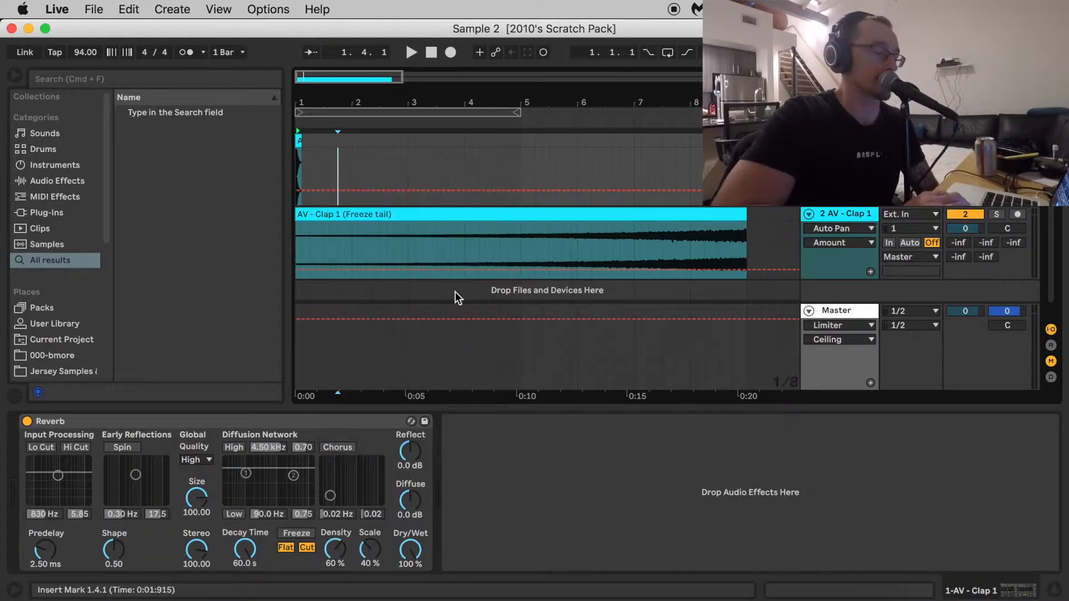
{"action": "left_click", "coordinate": [389, 232]}
{"action": "left_click", "coordinate": [389, 232]}
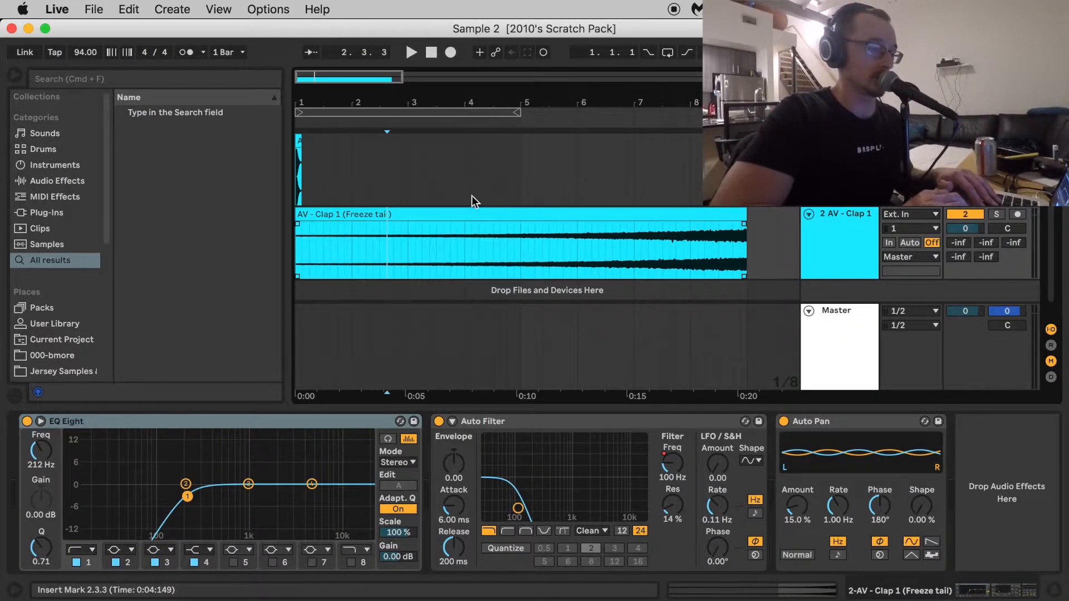
{"action": "left_click", "coordinate": [572, 252]}
{"action": "key", "text": "space"}
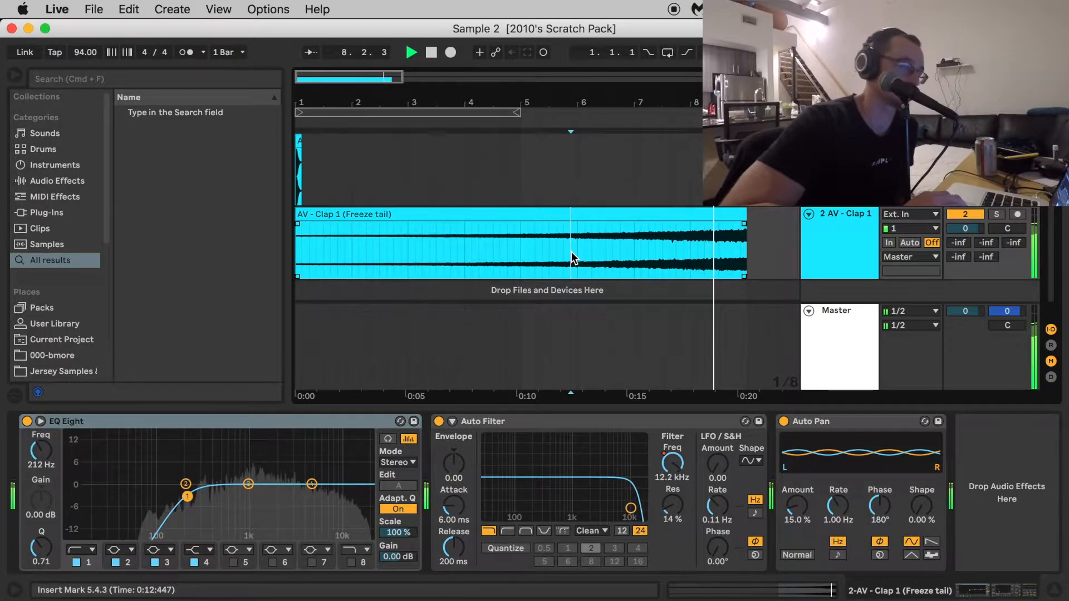
{"action": "key", "text": "space"}
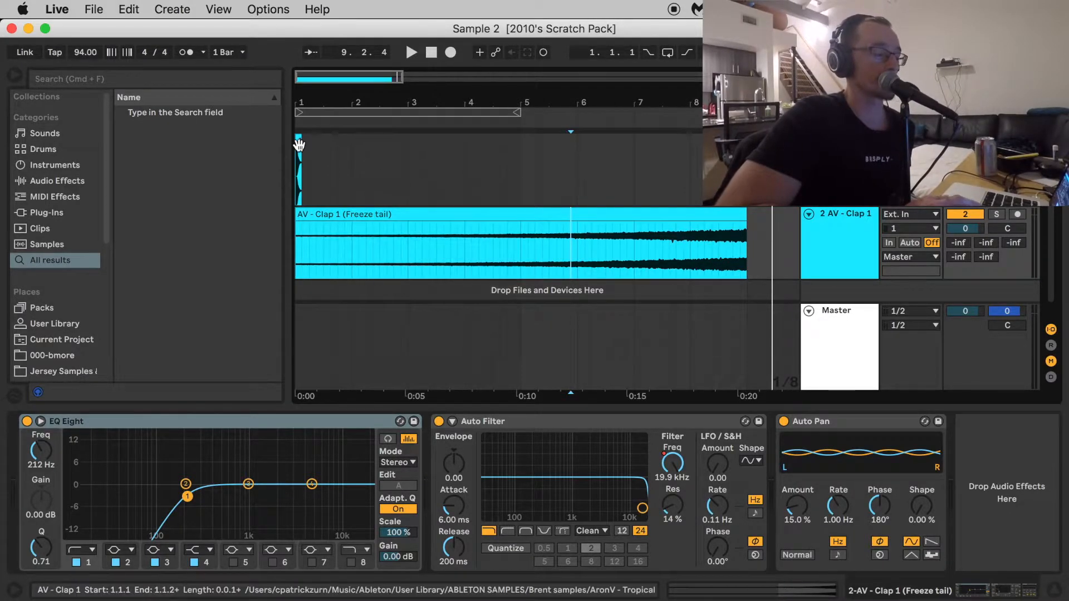
Bypass the Reverb on the original AV - Clap 1 track and audition the dry clap from its start.
{"action": "left_click", "coordinate": [298, 166]}
{"action": "left_click", "coordinate": [297, 167]}
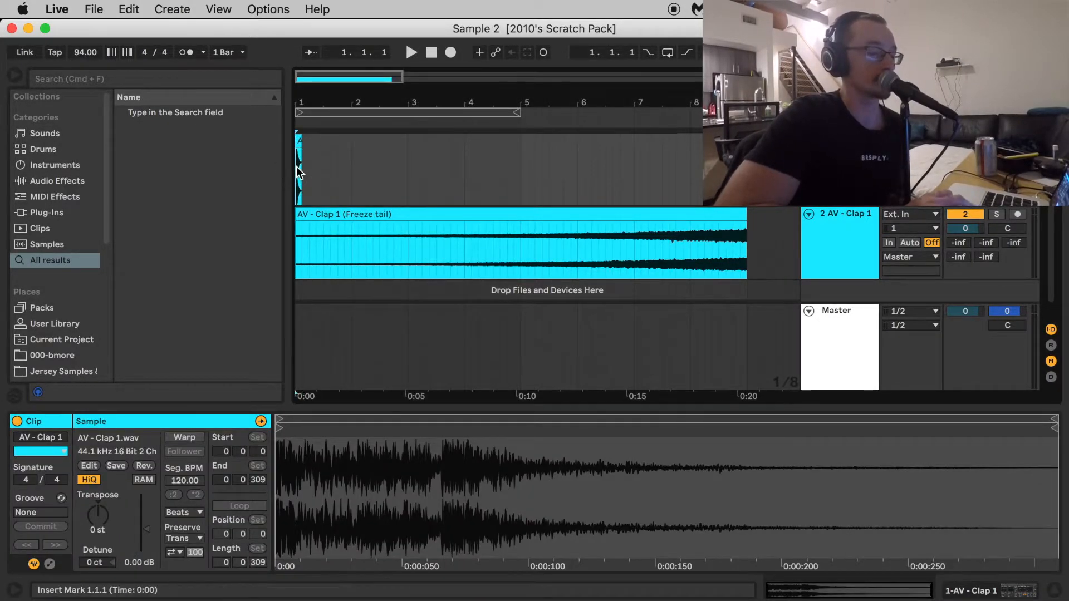
{"action": "key", "text": "shift+Tab"}
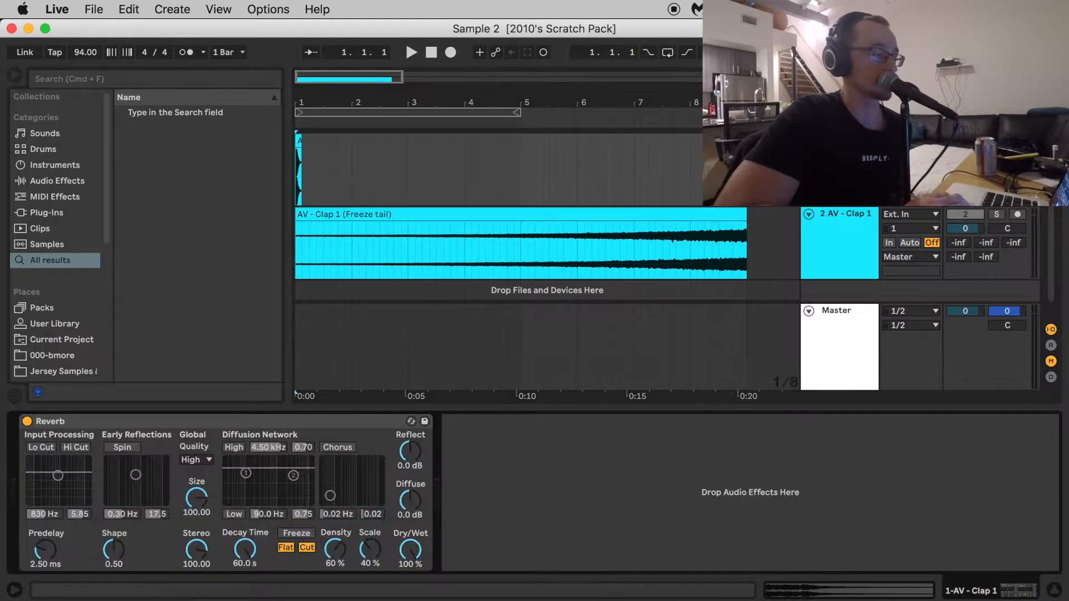
{"action": "left_click", "coordinate": [26, 422]}
{"action": "key", "text": "space"}
{"action": "key", "text": "space"}
{"action": "key", "text": "space"}
{"action": "key", "text": "space"}
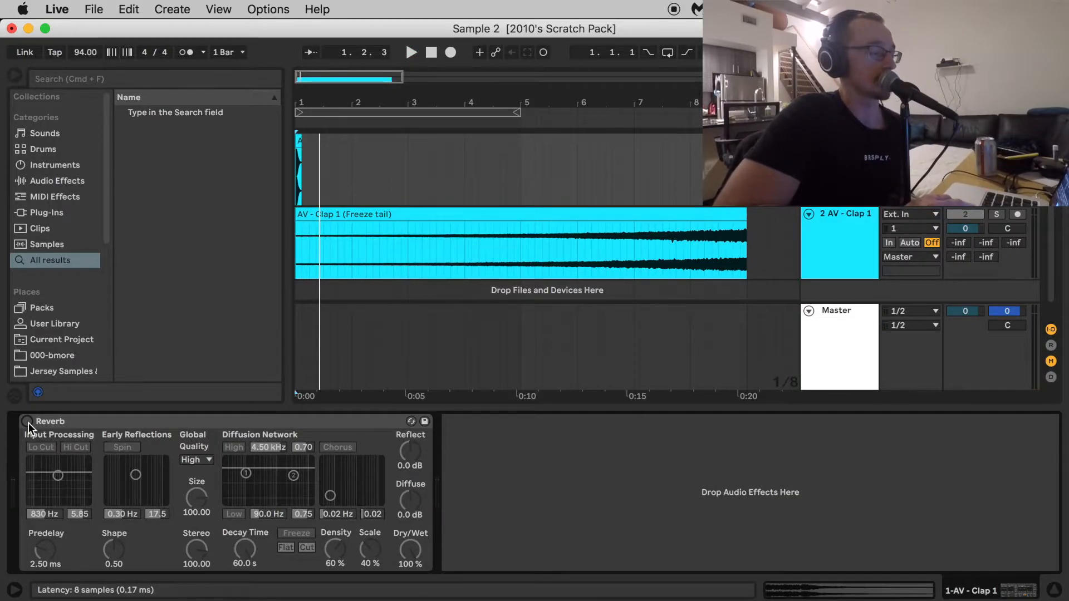
Re-enable the Reverb and audition the clap through it, toggling the device off and on once more.
{"action": "left_click", "coordinate": [27, 422]}
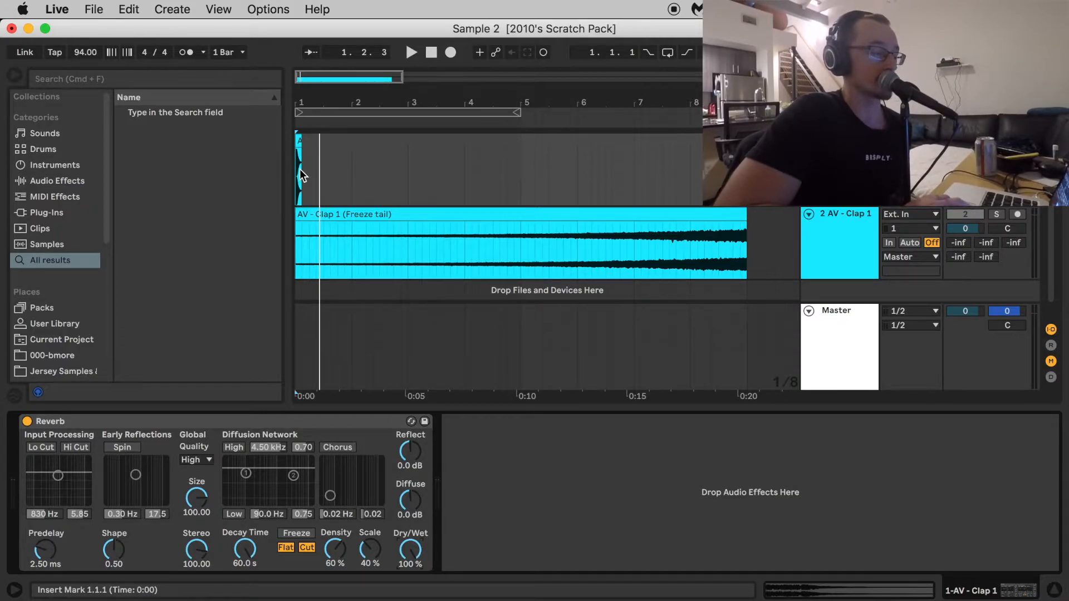
{"action": "key", "text": "space"}
{"action": "key", "text": "space"}
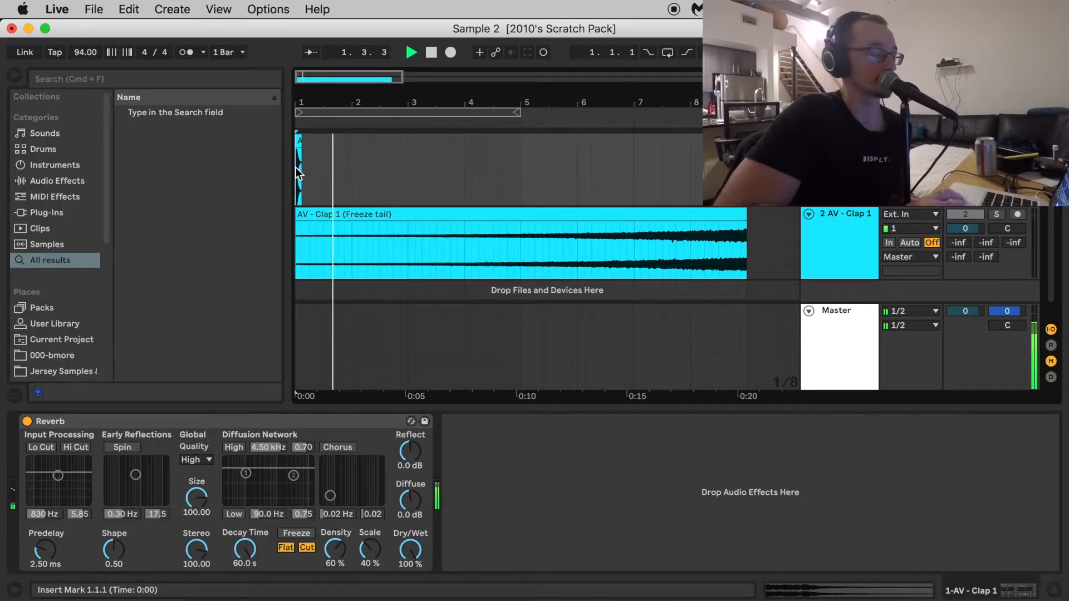
{"action": "left_click", "coordinate": [26, 421]}
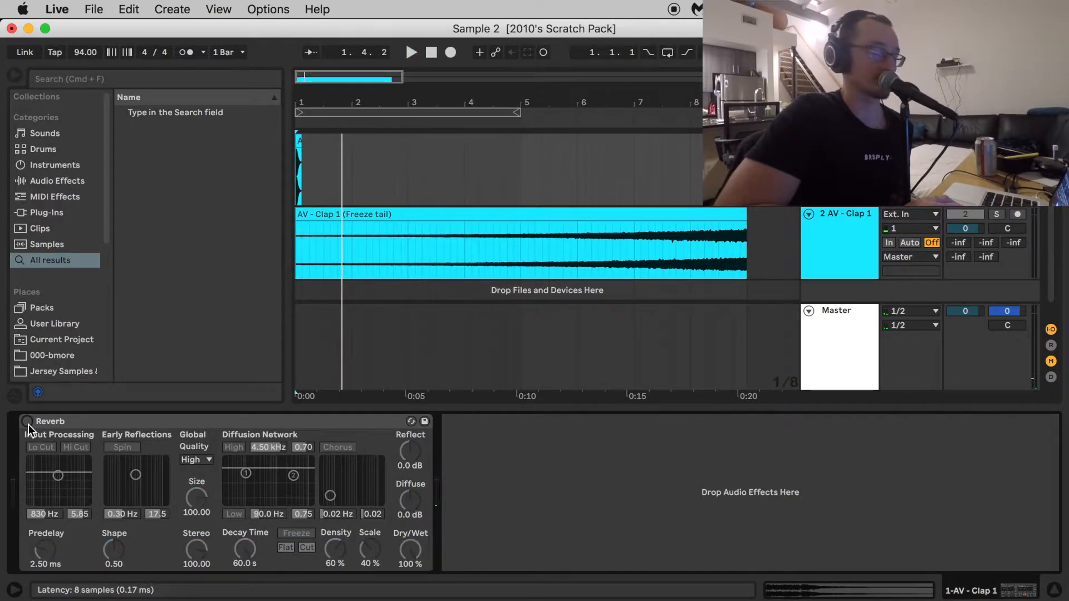
{"action": "left_click", "coordinate": [26, 421]}
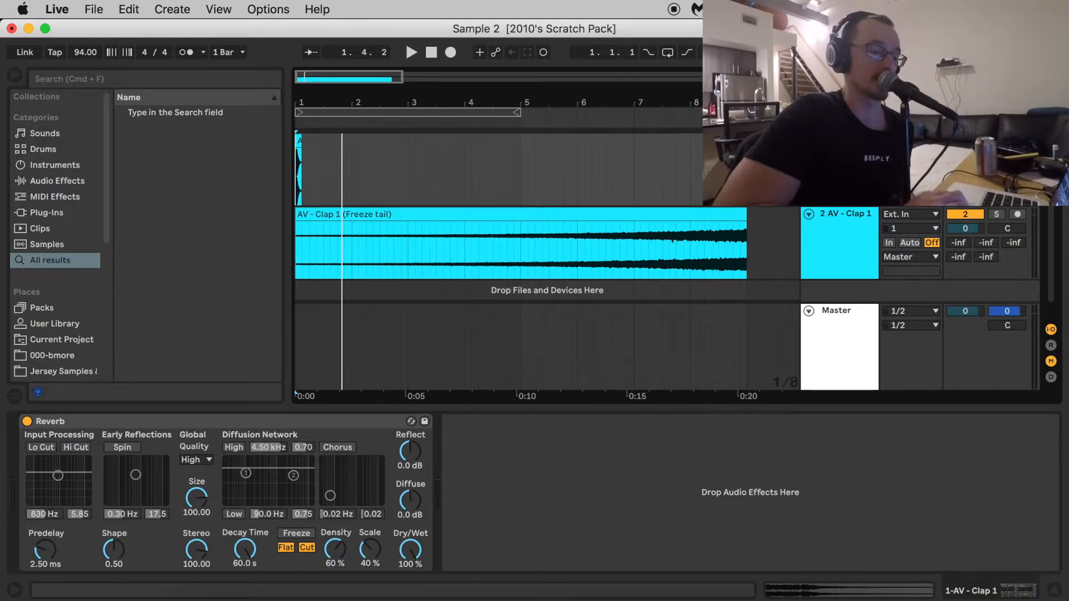
Freeze and flatten the original AV - Clap 1 track, and delete the short clap clip in front of the freeze tail.
{"action": "right_click", "coordinate": [838, 234]}
{"action": "left_click", "coordinate": [895, 272]}
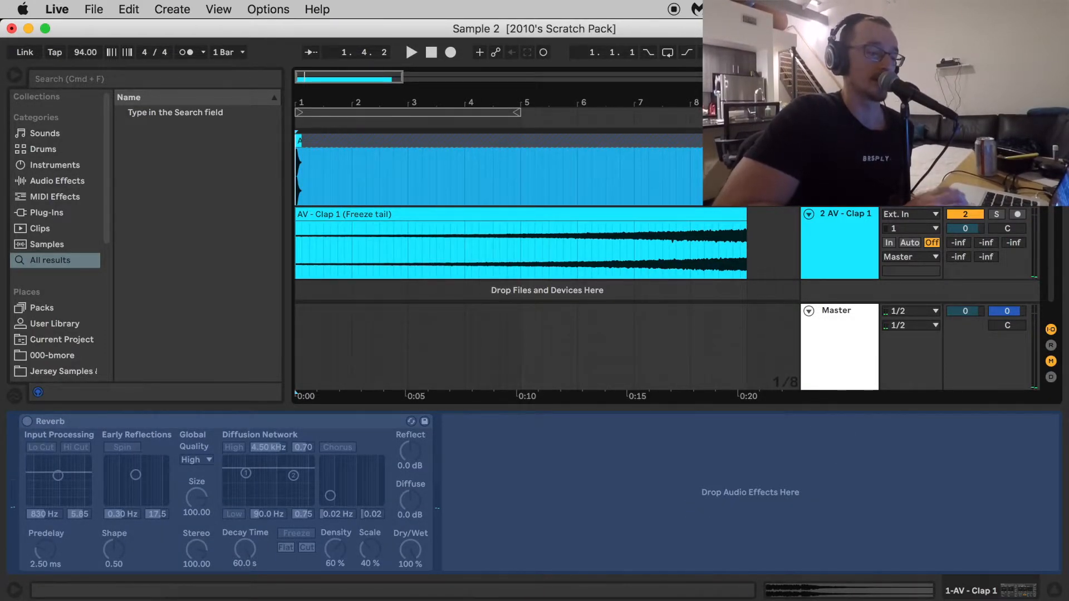
{"action": "right_click", "coordinate": [833, 211]}
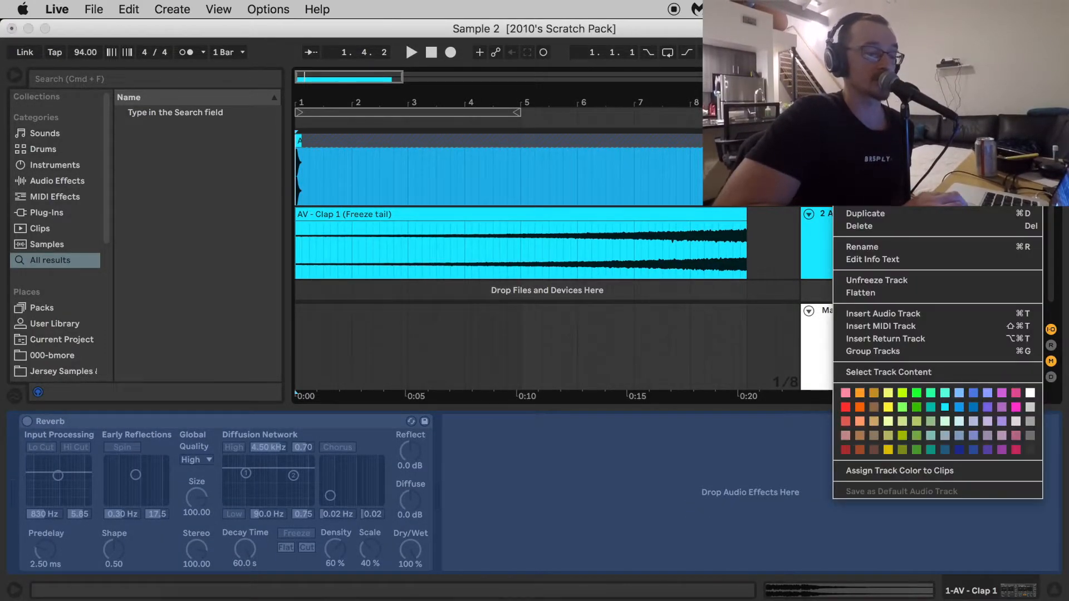
{"action": "left_click", "coordinate": [863, 291]}
{"action": "left_click", "coordinate": [298, 140]}
{"action": "key", "text": "Delete"}
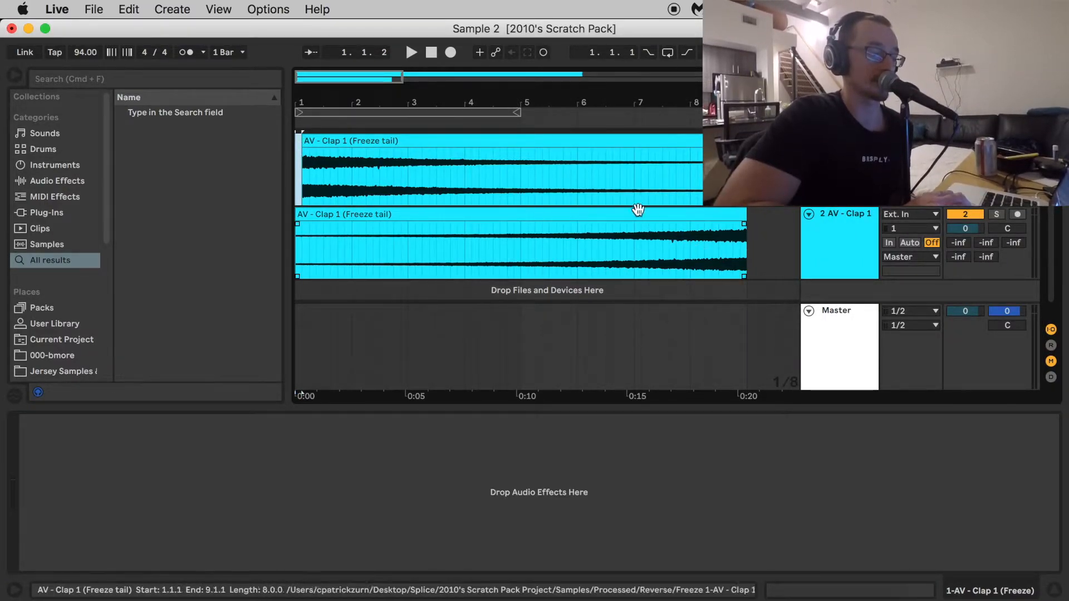
Turn off warping for the newly flattened freeze tail clip and reverse its sample.
{"action": "left_click", "coordinate": [607, 142]}
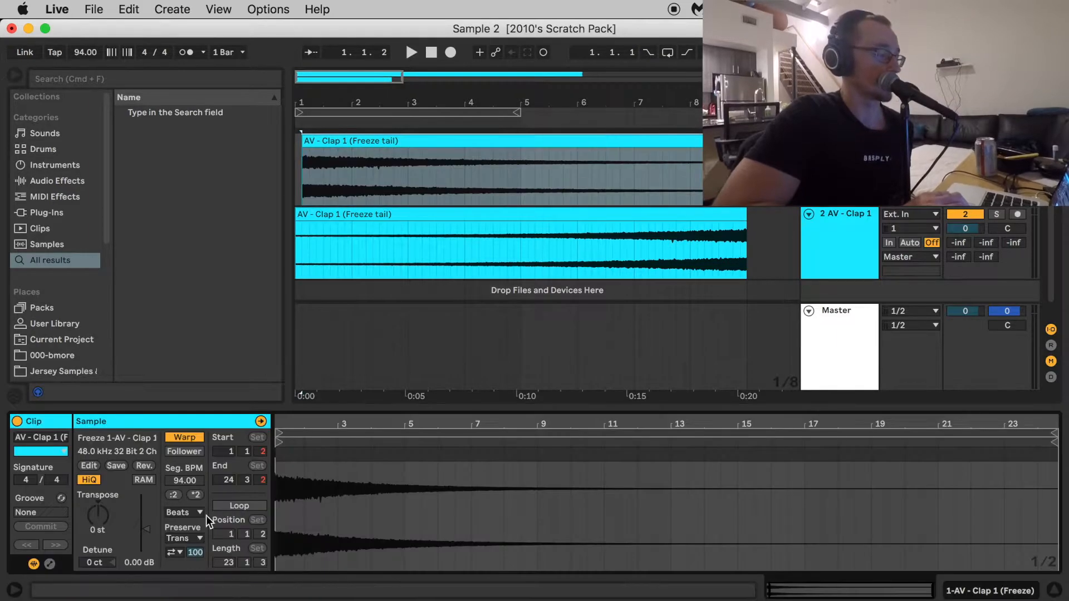
{"action": "left_click", "coordinate": [175, 437]}
{"action": "left_click", "coordinate": [146, 464]}
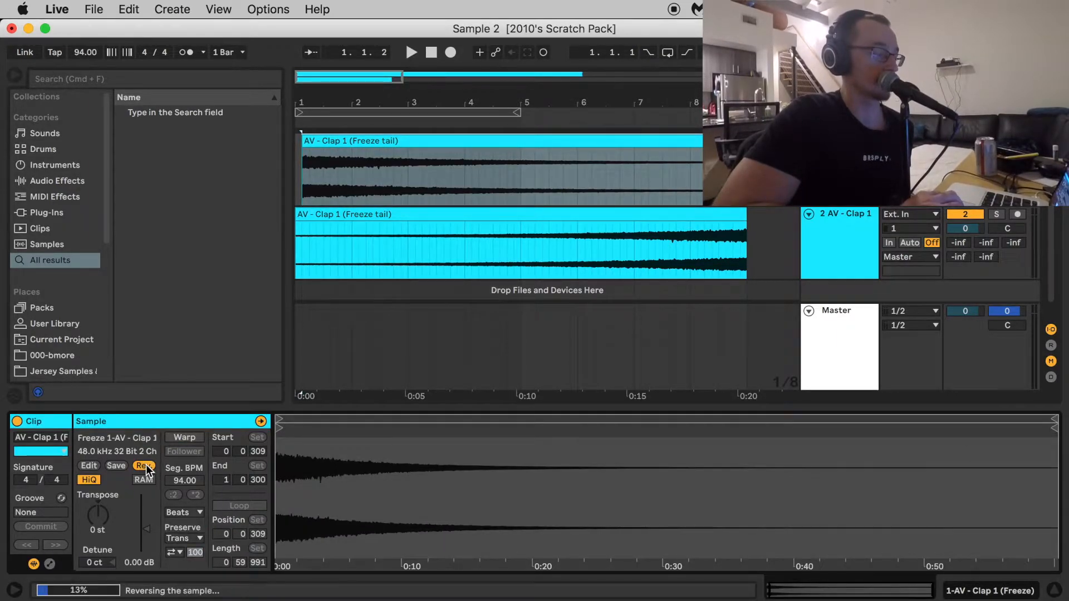
{"action": "left_click_drag", "start_coordinate": [713, 103], "coordinate": [585, 103]}
Turn warping back on for the reversed freeze tail, reverting to the previous warp markers instead of keeping the current timing.
{"action": "left_click", "coordinate": [396, 217]}
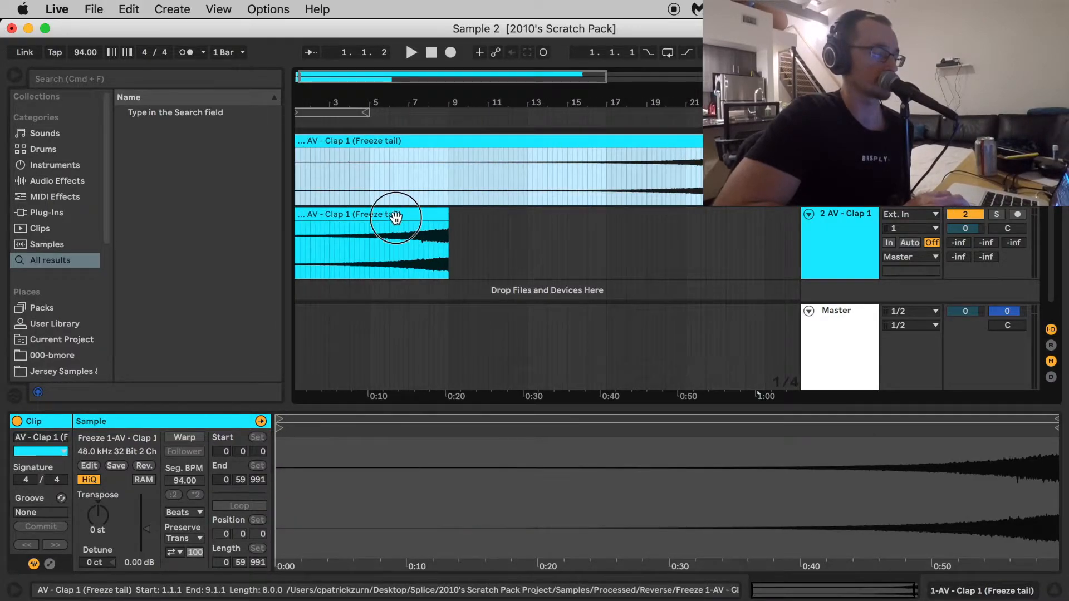
{"action": "left_click", "coordinate": [523, 141]}
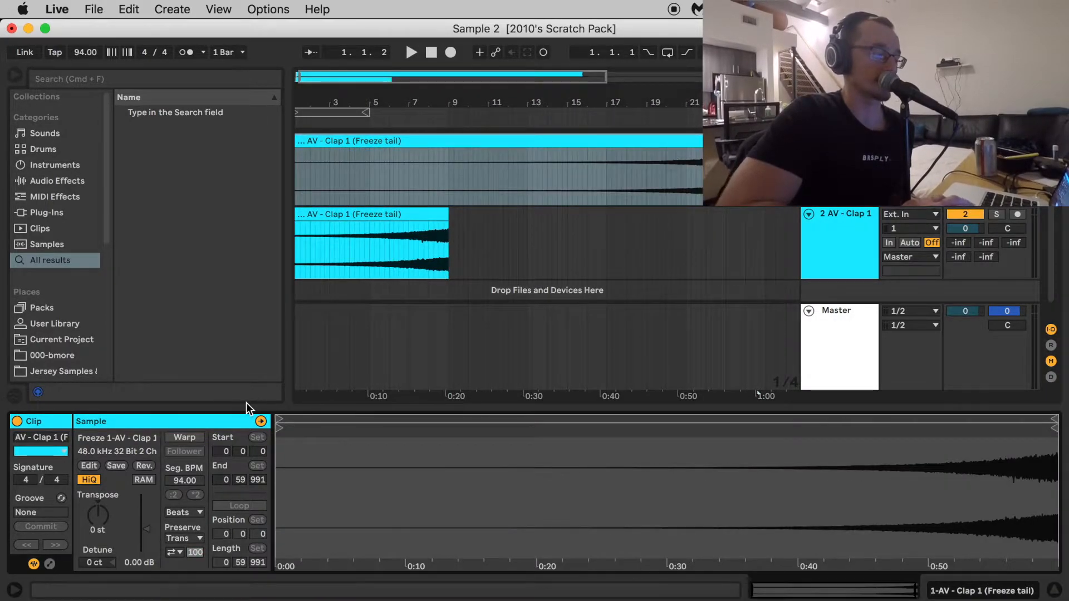
{"action": "left_click", "coordinate": [200, 434]}
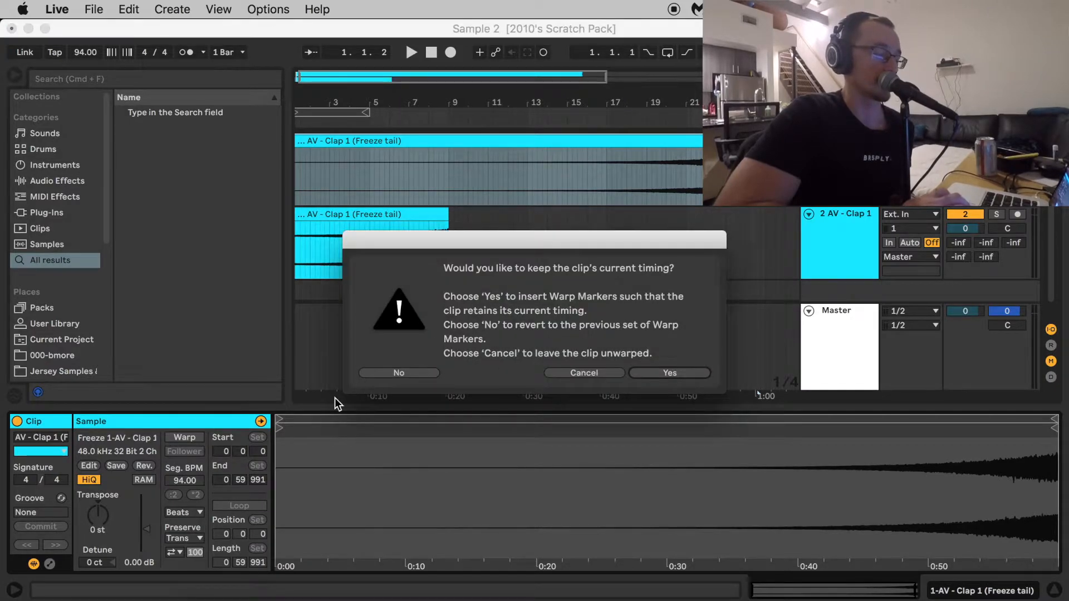
{"action": "left_click", "coordinate": [423, 370]}
{"action": "left_click_drag", "start_coordinate": [756, 141], "coordinate": [760, 141]}
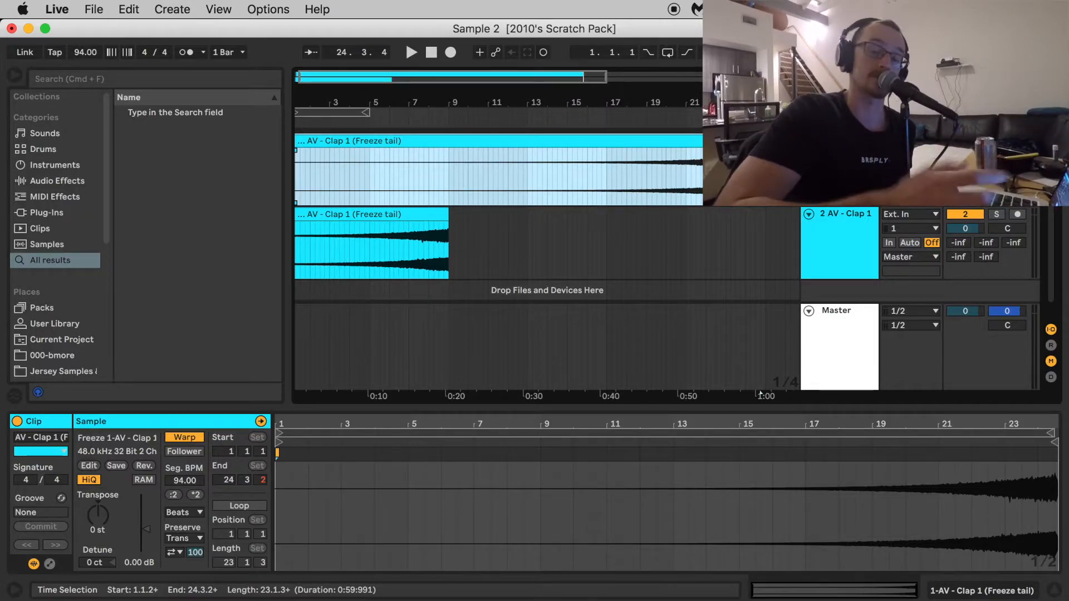
Delete the track holding the newly reversed freeze tail, and place the insert mark at the start of the remaining clip.
{"action": "left_click", "coordinate": [966, 140]}
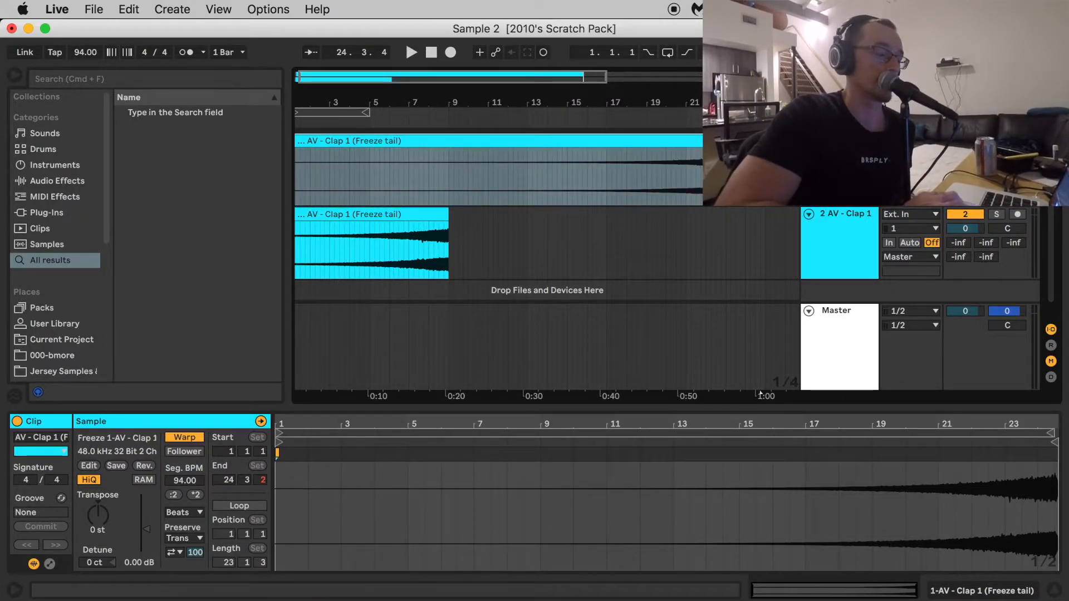
{"action": "key", "text": "Delete"}
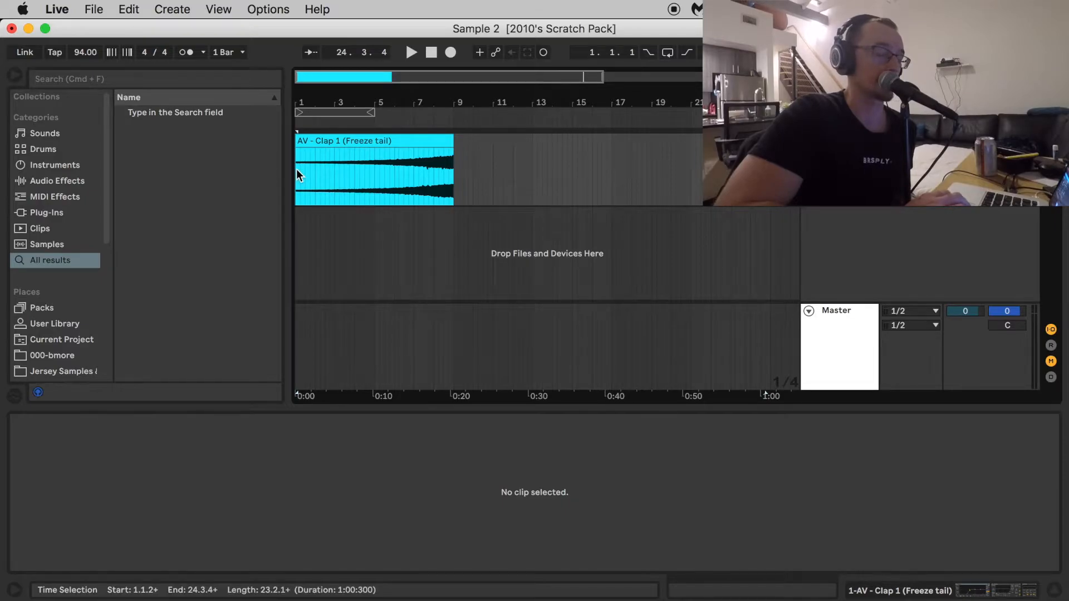
{"action": "left_click", "coordinate": [296, 168]}
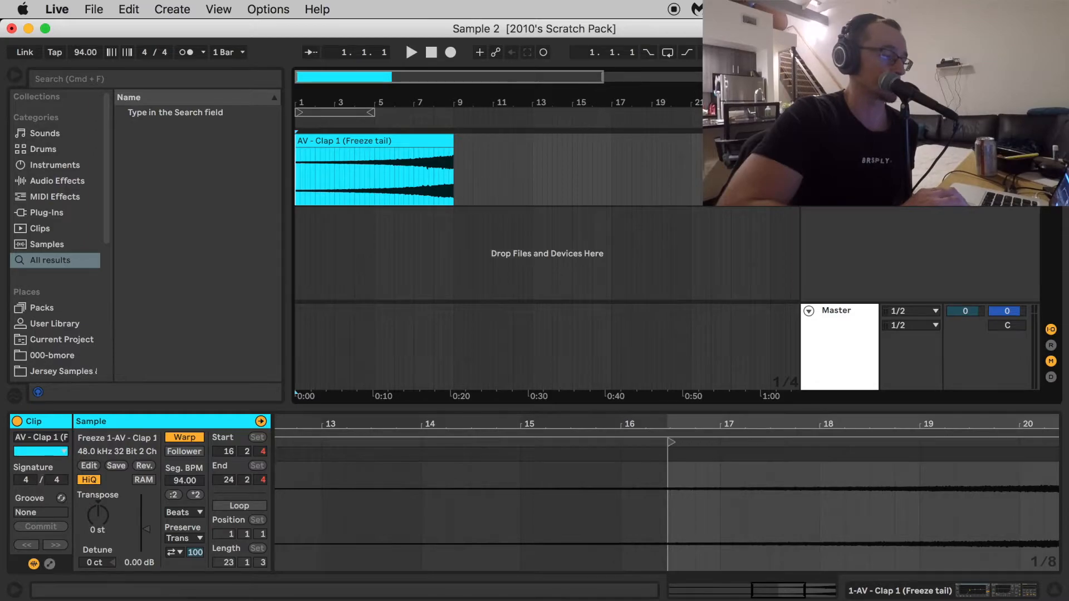
Show the freeze tail track's device chain and display the Auto Filter frequency automation in the arrangement.
{"action": "key", "text": "shift+Tab"}
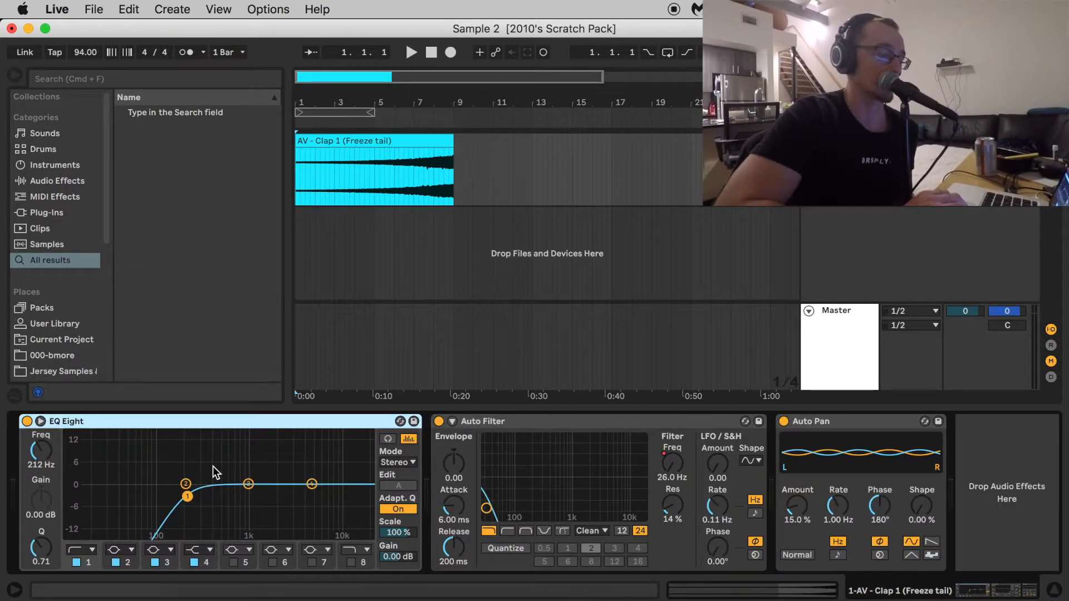
{"action": "right_click", "coordinate": [671, 457]}
{"action": "left_click", "coordinate": [688, 466]}
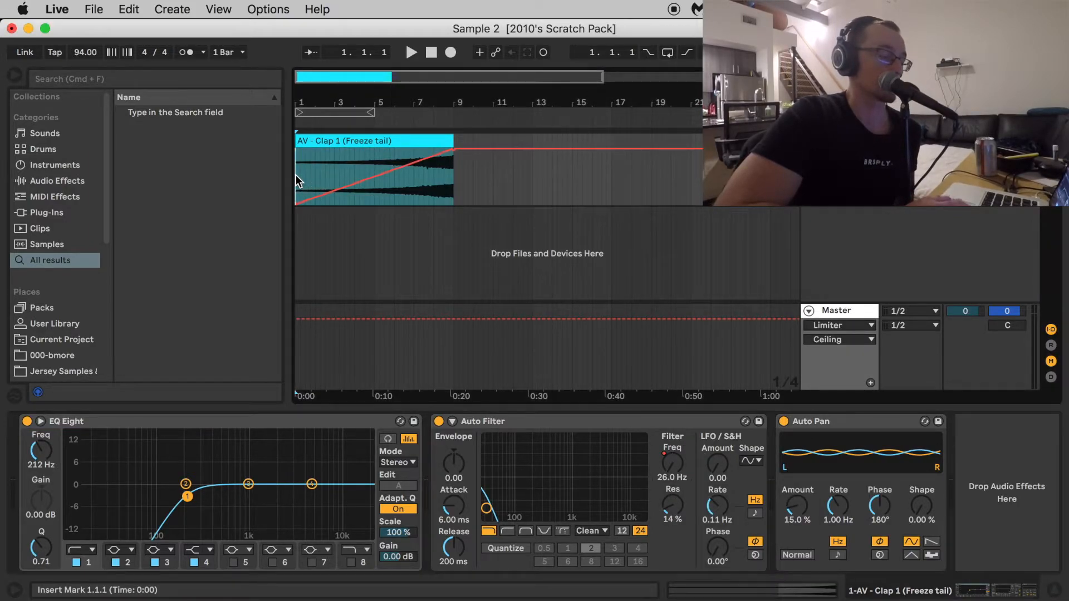
Play the reversed freeze tail from 3.4.1 to its end to hear the filter sweep.
{"action": "left_click", "coordinate": [350, 161]}
{"action": "key", "text": "space"}
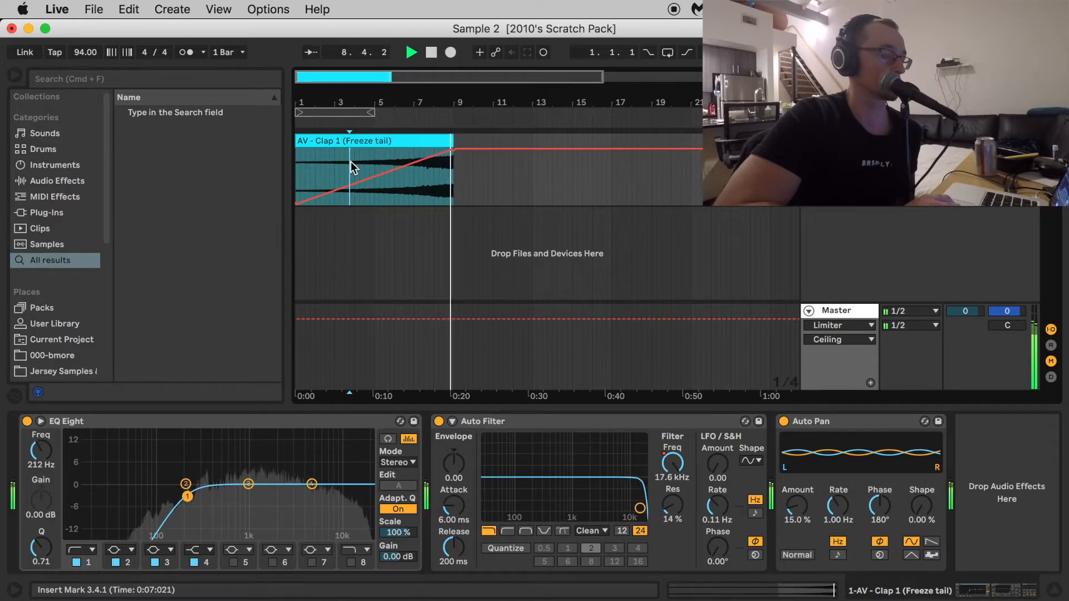
{"action": "key", "text": "space"}
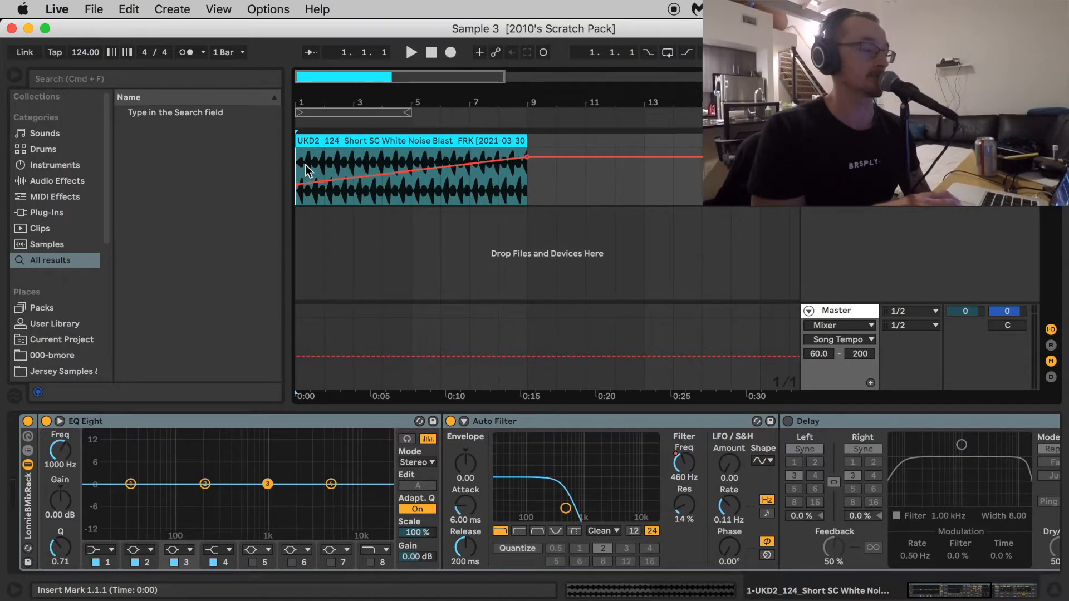
Play the Short SC White Noise Blast clip in Sample 3 from the beginning.
{"action": "key", "text": "space"}
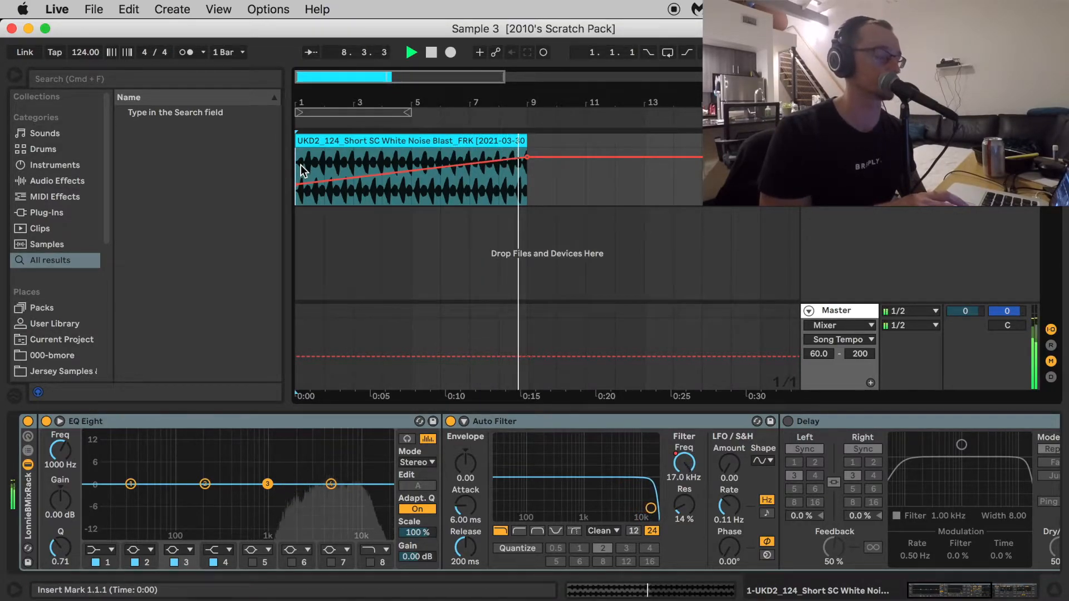
{"action": "key", "text": "space"}
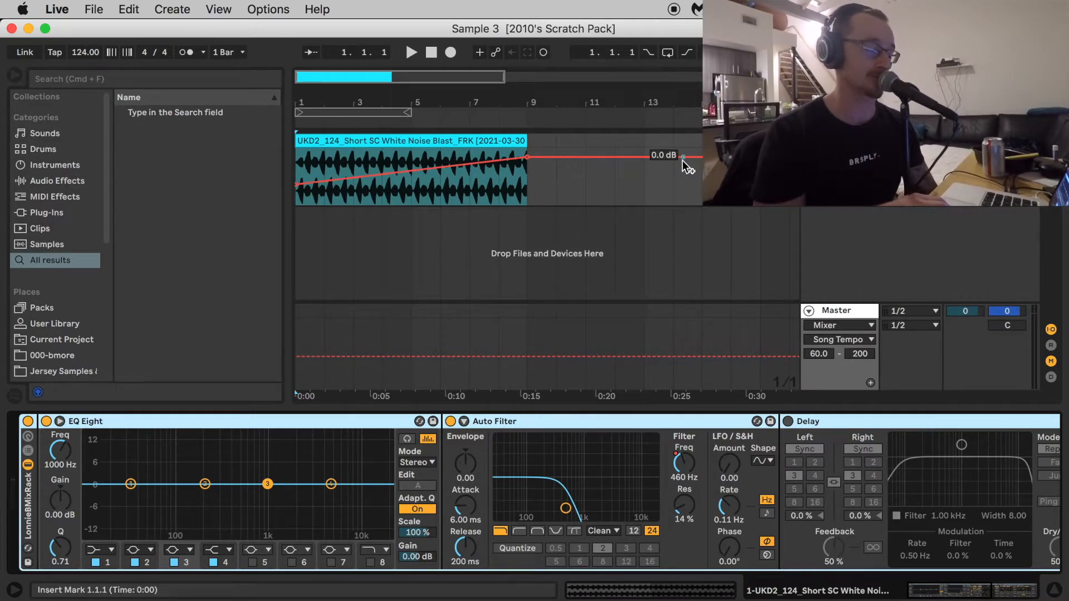
Change EQ Eight's band 1 to a low-cut filter and set its frequency to 147 Hz.
{"action": "left_click", "coordinate": [104, 550]}
{"action": "left_click", "coordinate": [89, 569]}
{"action": "left_click_drag", "start_coordinate": [60, 470], "coordinate": [60, 454]}
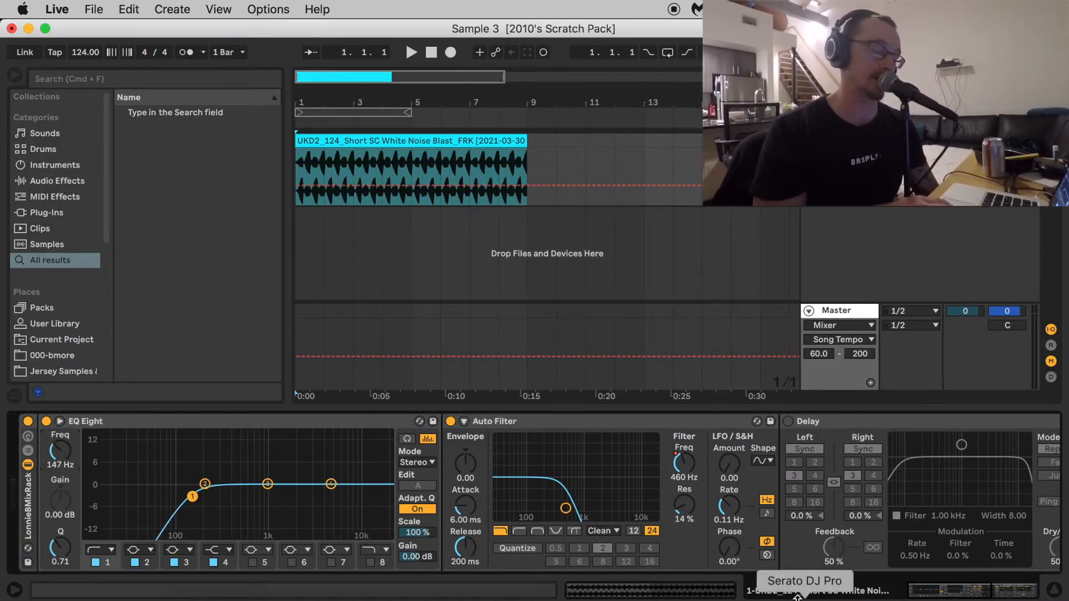
Display the Auto Filter frequency automation on the white noise track, and open the clip's sample details.
{"action": "right_click", "coordinate": [683, 461]}
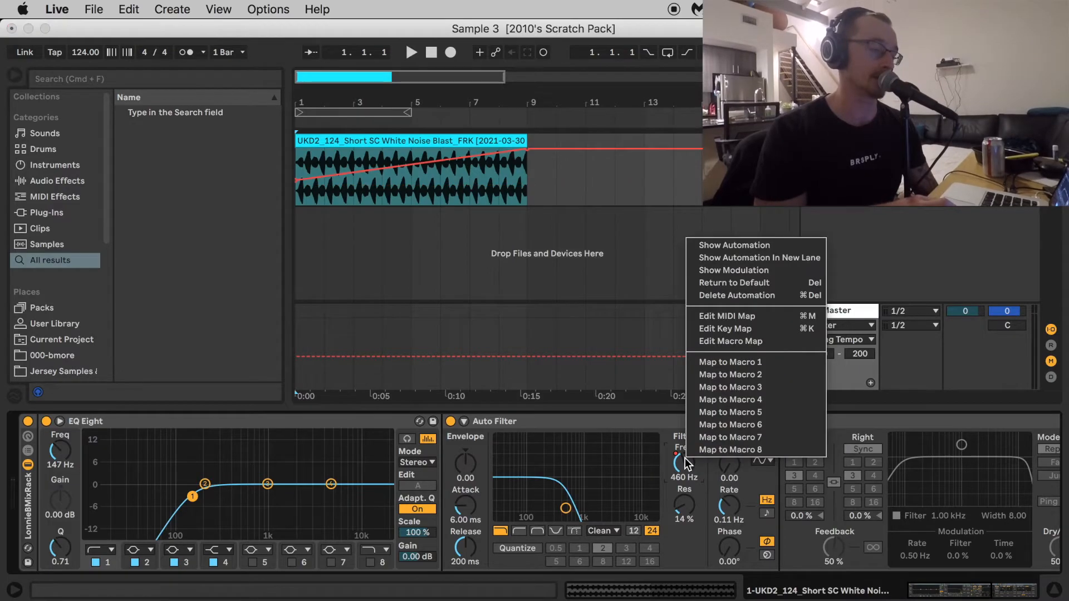
{"action": "left_click", "coordinate": [757, 245]}
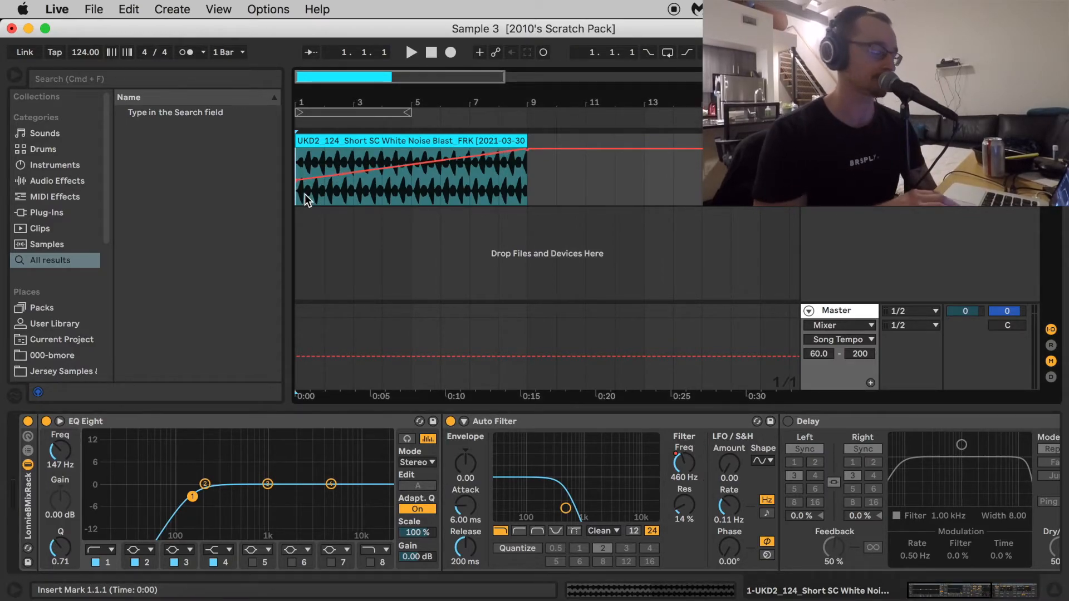
{"action": "double_click", "coordinate": [346, 144]}
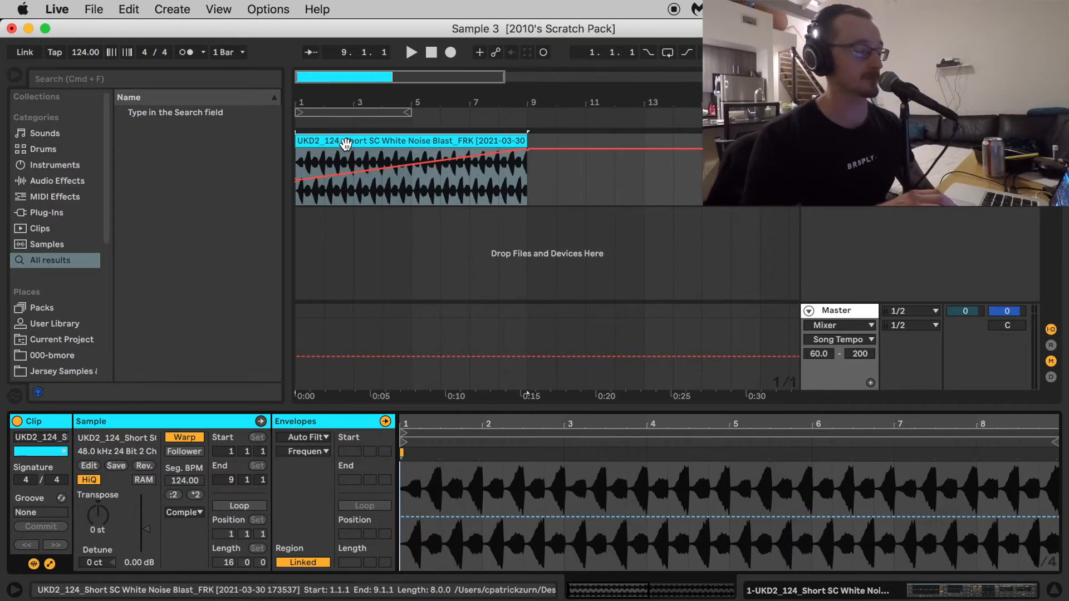
{"action": "left_click", "coordinate": [345, 143]}
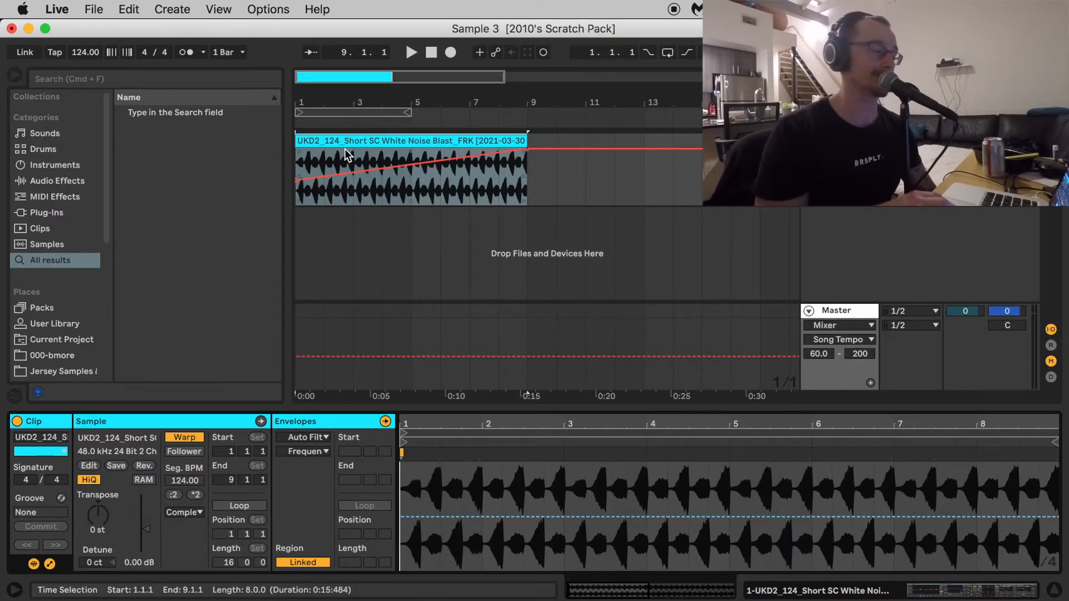
{"action": "left_click", "coordinate": [299, 165]}
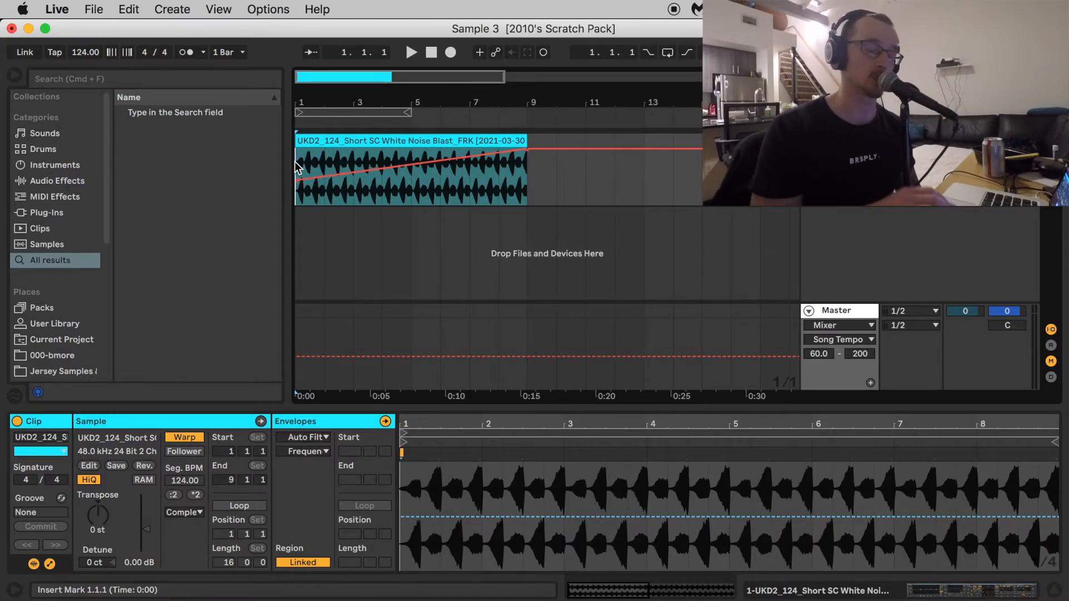
Hide the white noise clip's envelope settings and check its warp mode options.
{"action": "left_click", "coordinate": [50, 564]}
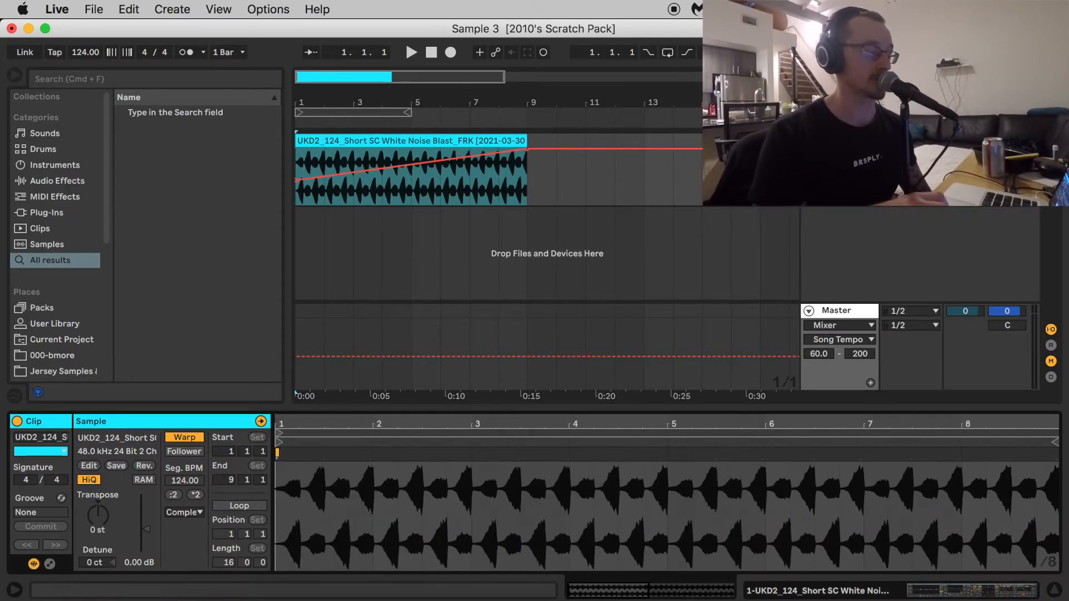
{"action": "left_click", "coordinate": [181, 513]}
{"action": "left_click", "coordinate": [191, 576]}
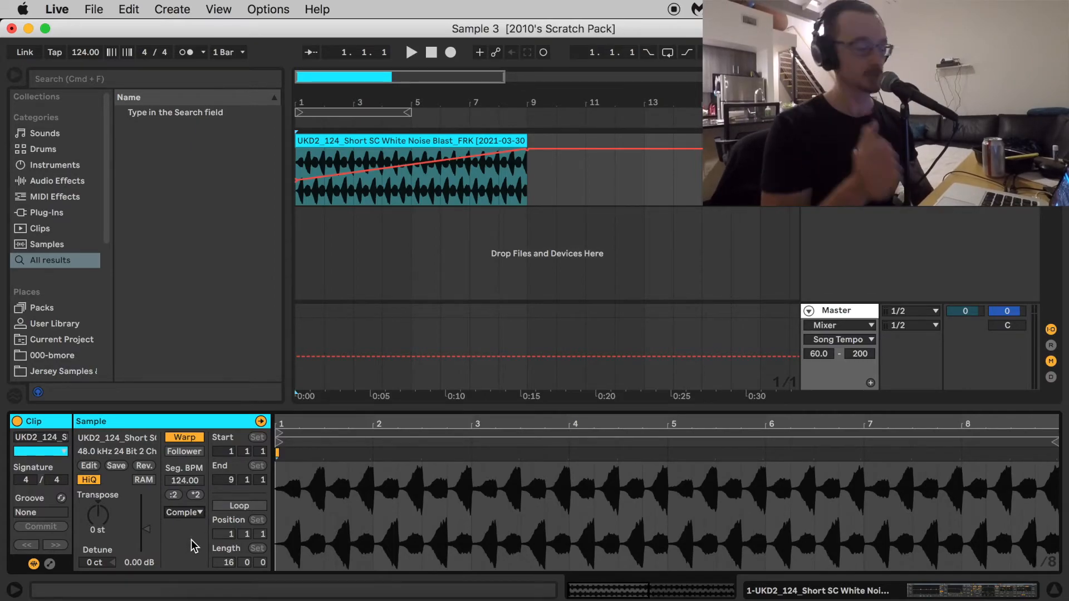
Show the white noise clip's envelope settings and display the Transposition envelope of the Clip category.
{"action": "left_click", "coordinate": [49, 564]}
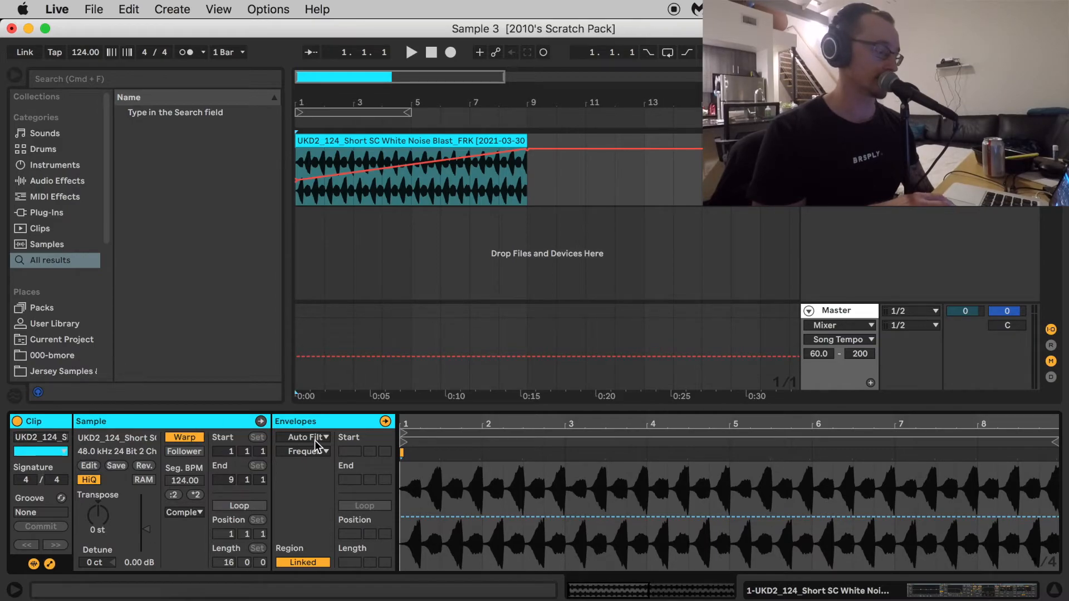
{"action": "left_click", "coordinate": [46, 567]}
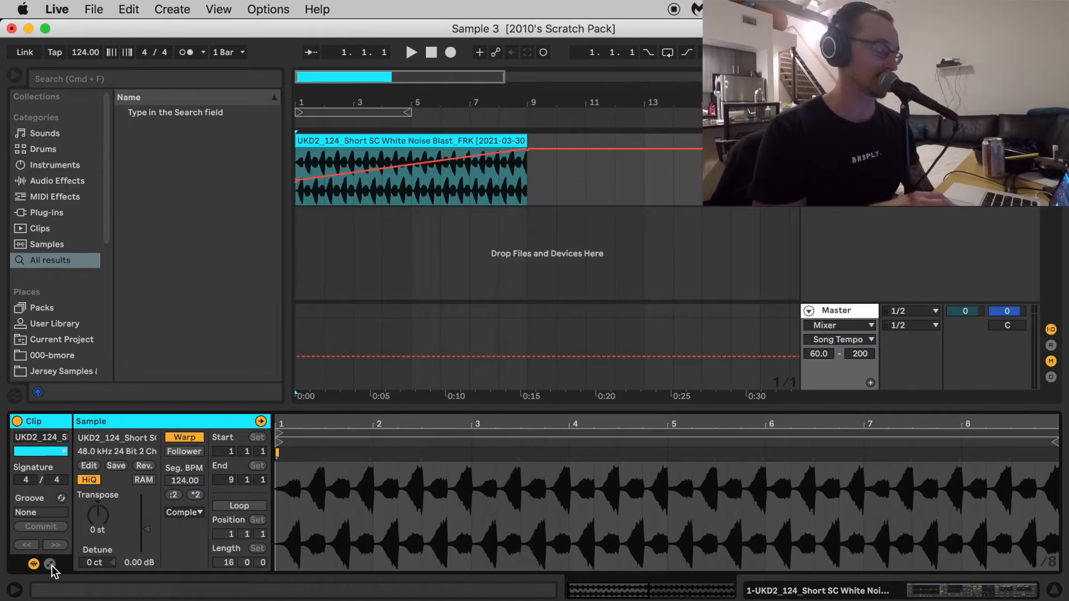
{"action": "left_click", "coordinate": [50, 564]}
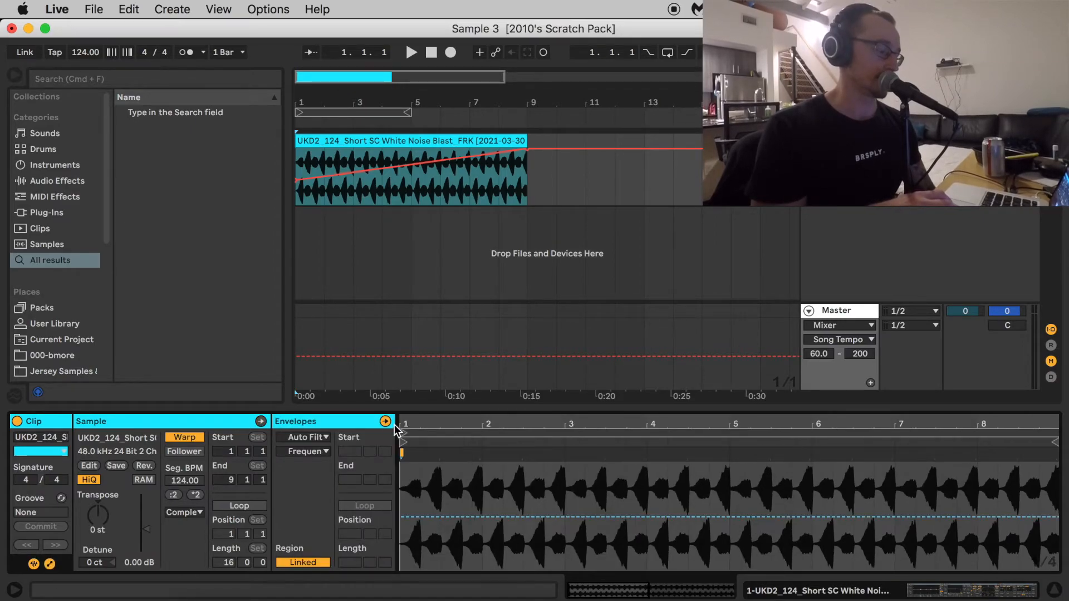
{"action": "left_click", "coordinate": [314, 440]}
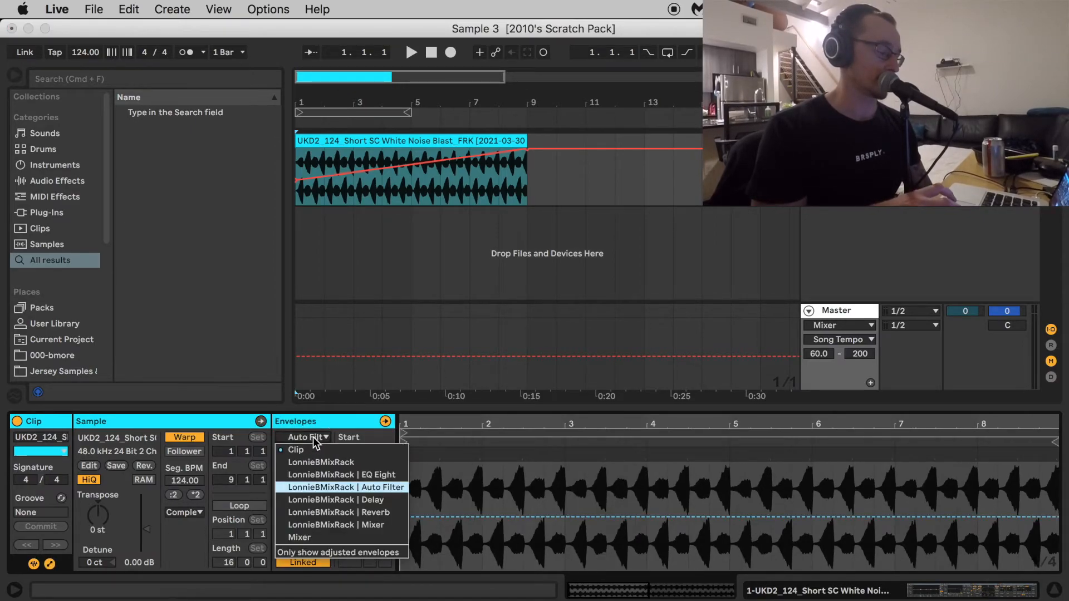
{"action": "left_click", "coordinate": [307, 451]}
{"action": "left_click", "coordinate": [307, 451]}
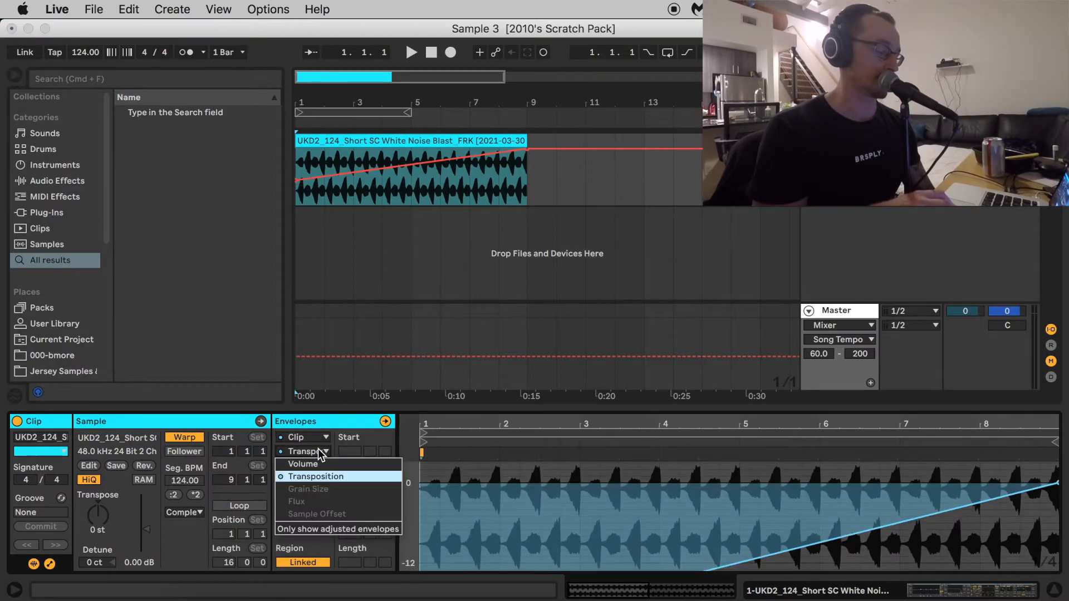
{"action": "left_click", "coordinate": [323, 476]}
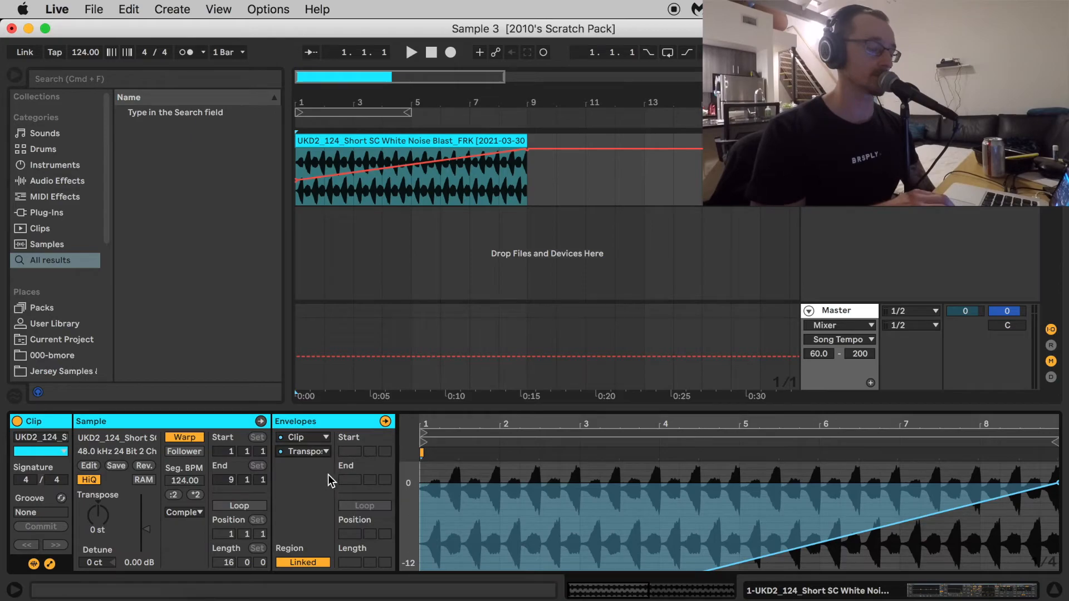
Delete the breakpoint near -24 st at the start of the clip's Transposition envelope.
{"action": "scroll", "coordinate": [617, 517], "scroll_direction": "down", "scroll_amount": 3}
{"action": "scroll", "coordinate": [617, 516], "scroll_direction": "down", "scroll_amount": 3}
{"action": "scroll", "coordinate": [616, 516], "scroll_direction": "up", "scroll_amount": 3}
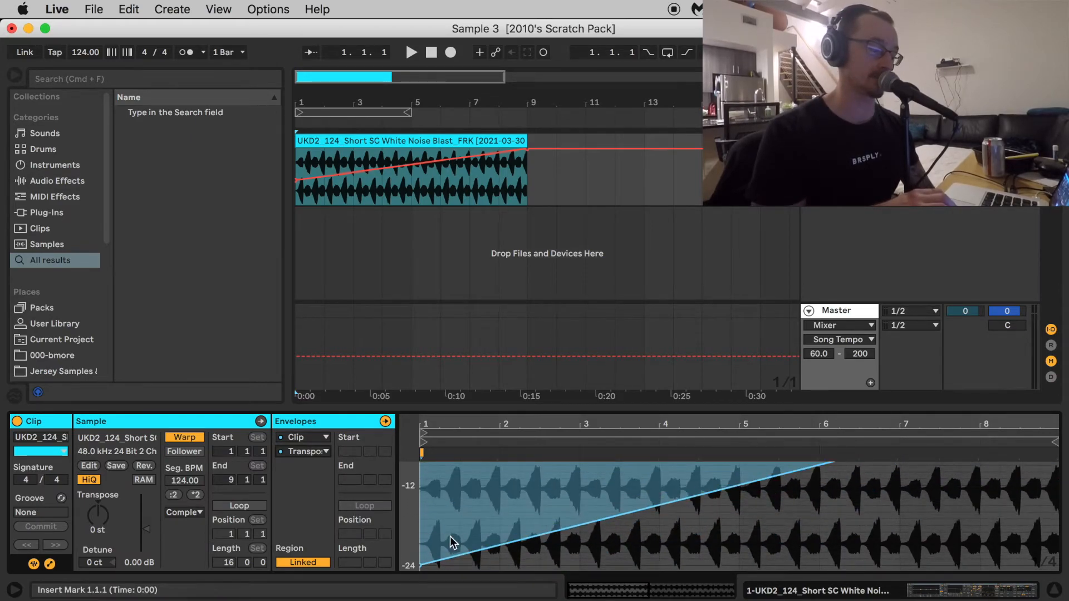
{"action": "left_click", "coordinate": [423, 565]}
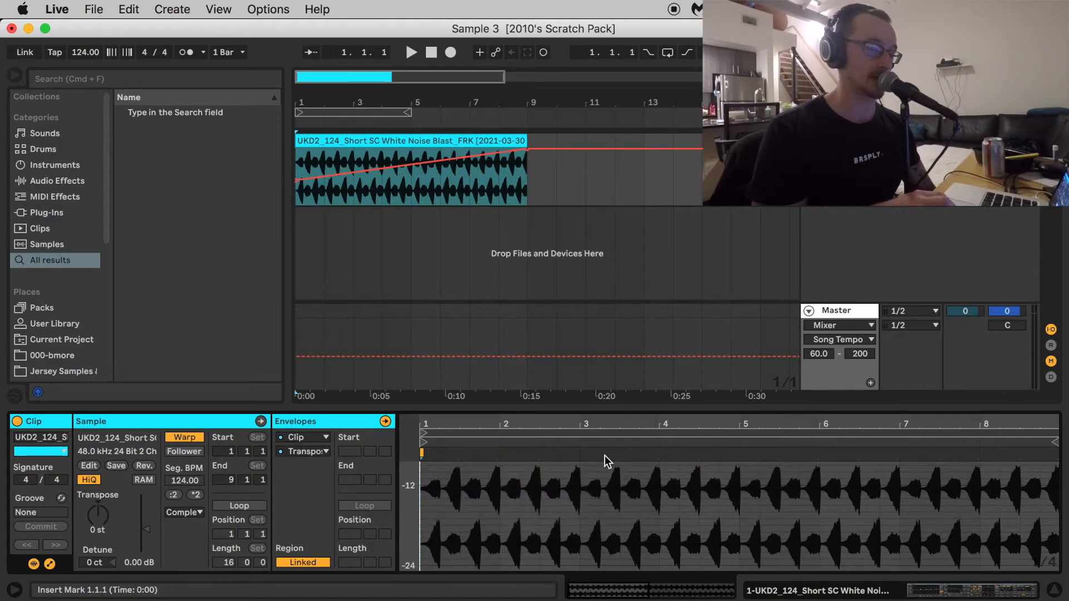
Play the clip from bar 5 without the pitch ramp, and undo the breakpoint deletion.
{"action": "left_click", "coordinate": [425, 184]}
{"action": "key", "text": "space"}
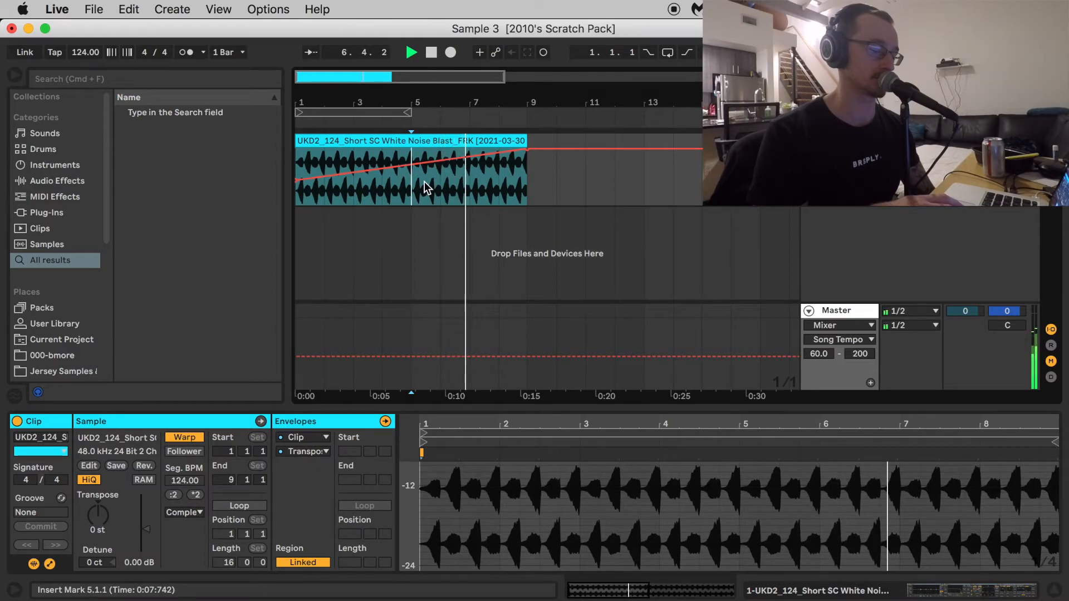
{"action": "key", "text": "space"}
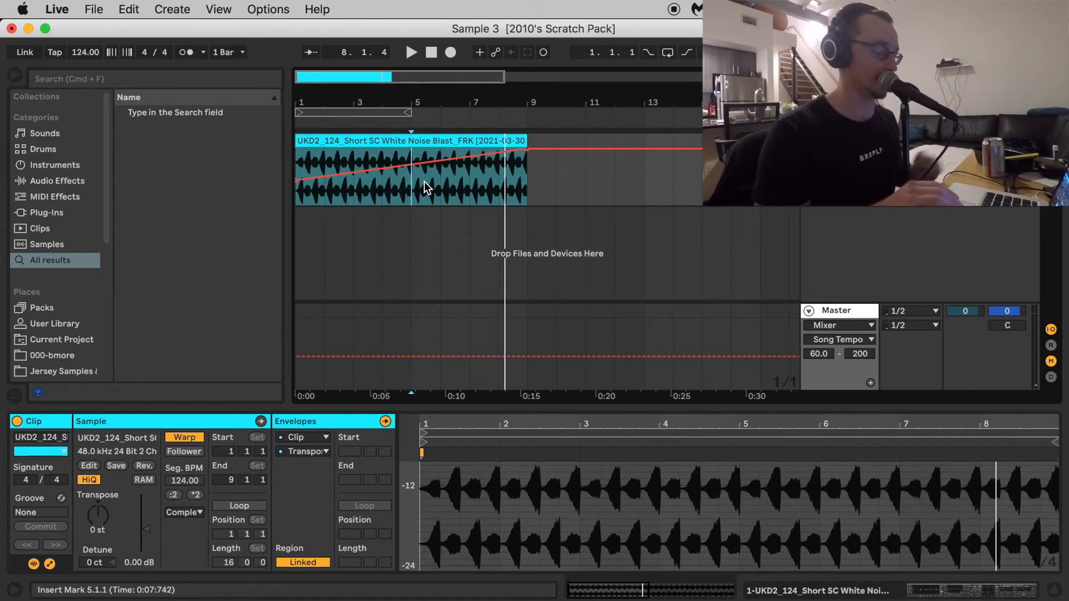
{"action": "key", "text": "super+z"}
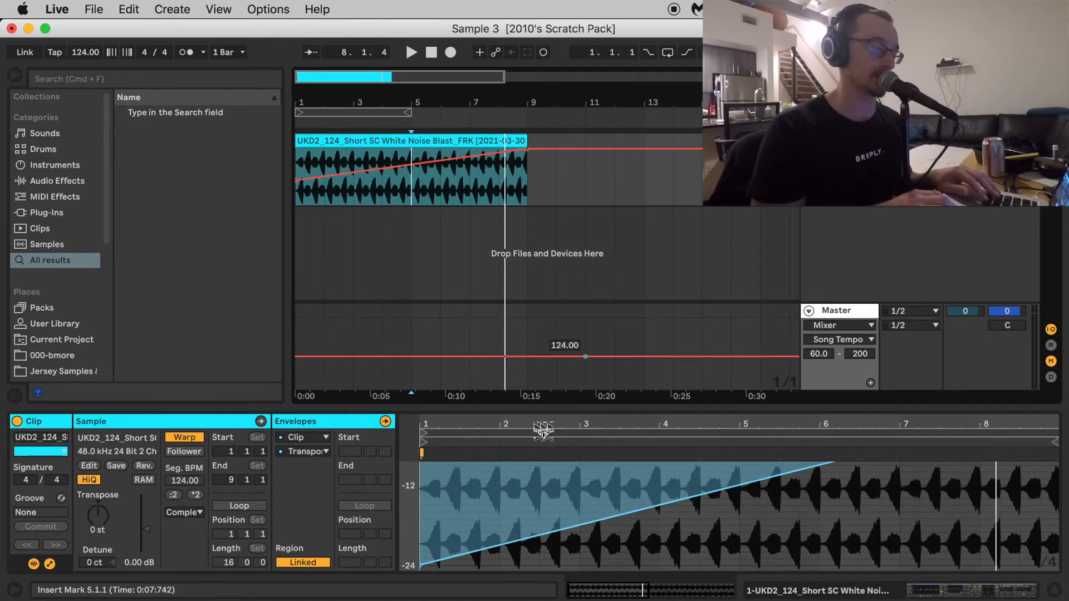
Examine the Transposition ramp's start and end breakpoints, and place the insert mark at the start of the clip.
{"action": "mouse_move", "coordinate": [422, 564]}
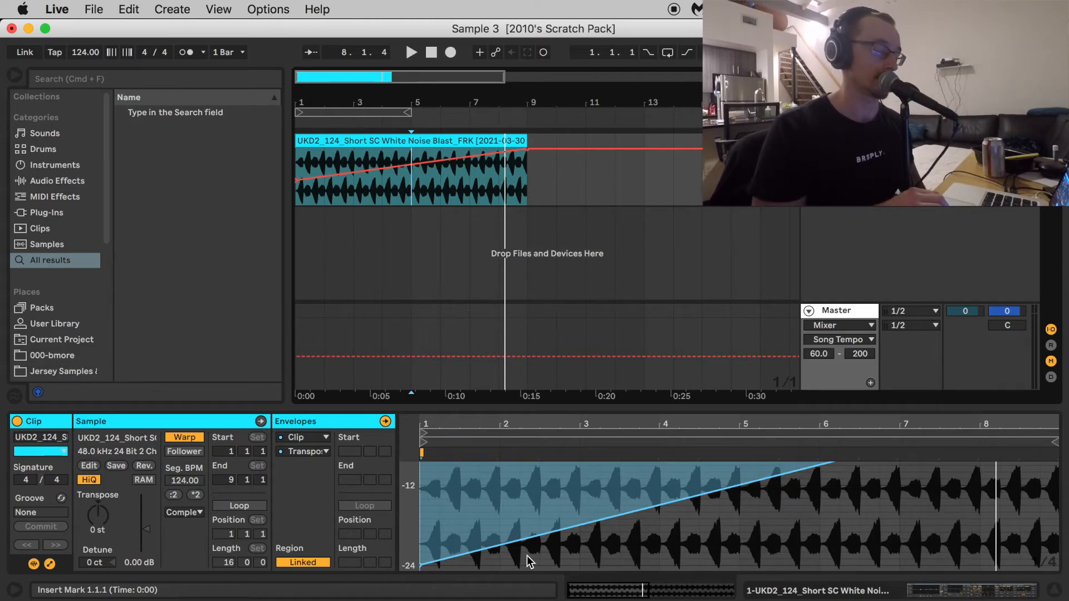
{"action": "scroll", "coordinate": [529, 561], "scroll_direction": "up", "scroll_amount": 5}
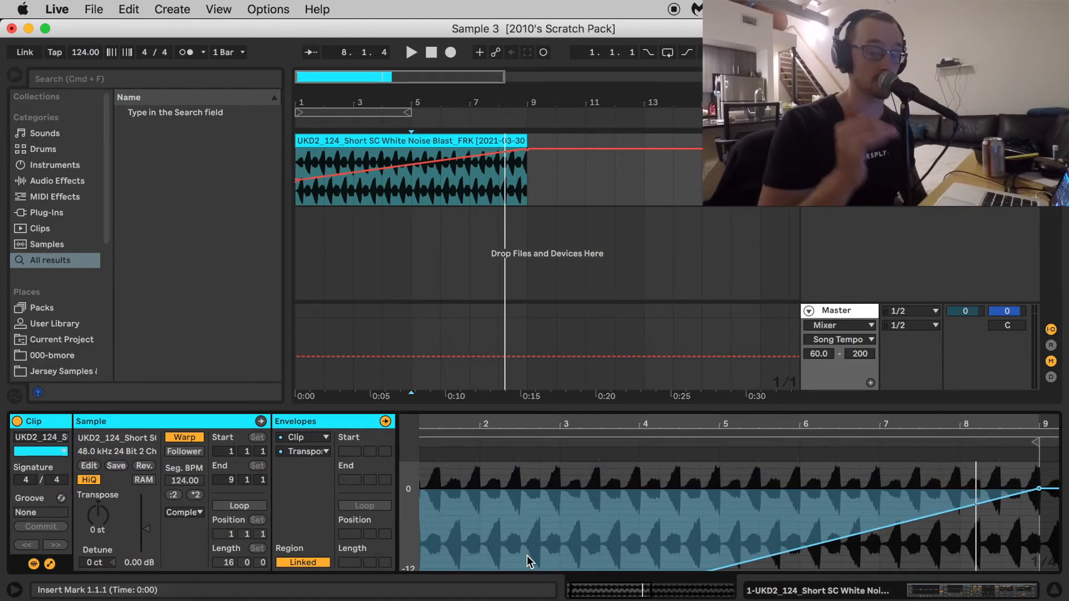
{"action": "scroll", "coordinate": [526, 555], "scroll_direction": "right", "scroll_amount": 1}
{"action": "mouse_move", "coordinate": [1029, 490]}
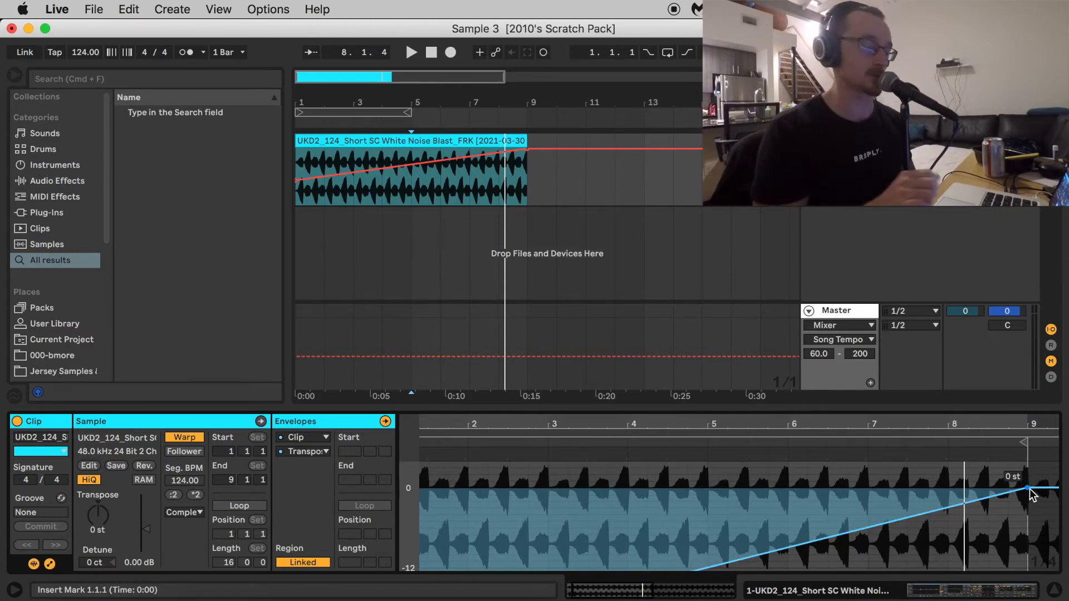
{"action": "left_click", "coordinate": [299, 193]}
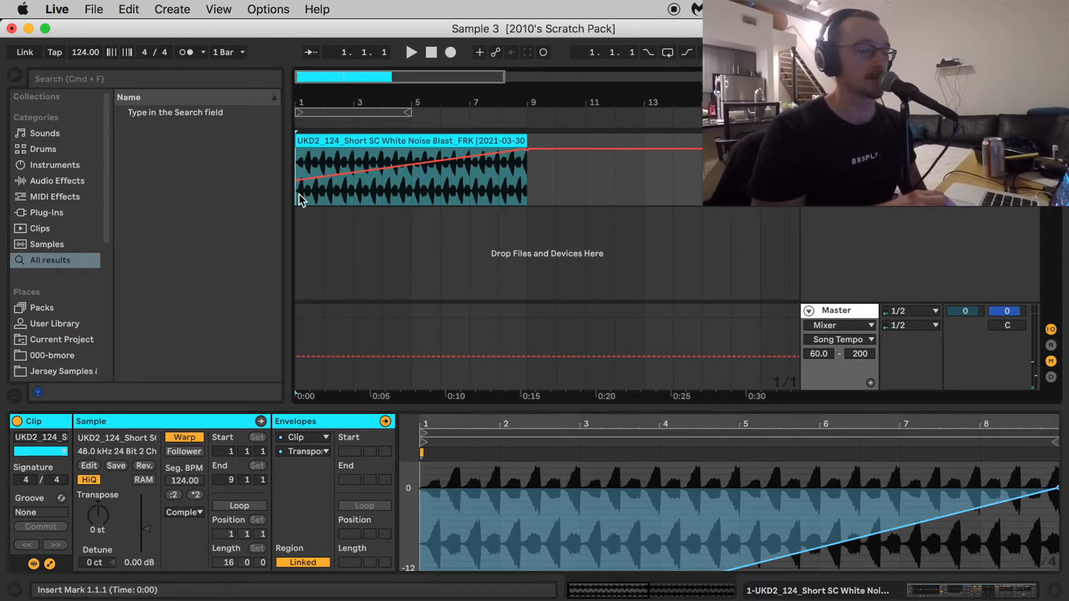
Display the white noise track's volume automation, check its end breakpoint, and return the insert mark to the clip's start.
{"action": "right_click", "coordinate": [959, 159]}
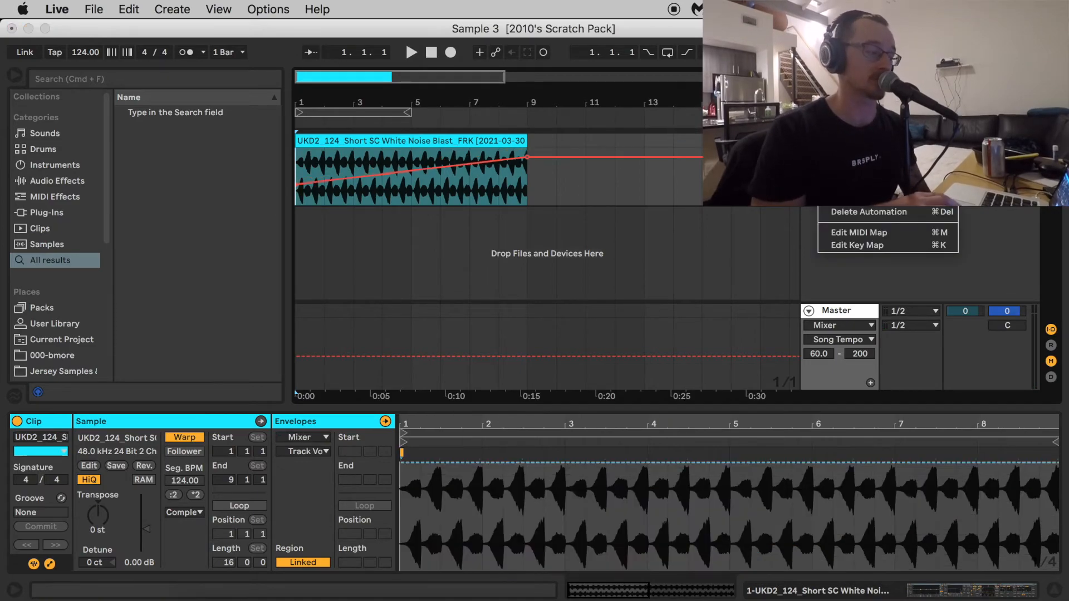
{"action": "left_click", "coordinate": [868, 187]}
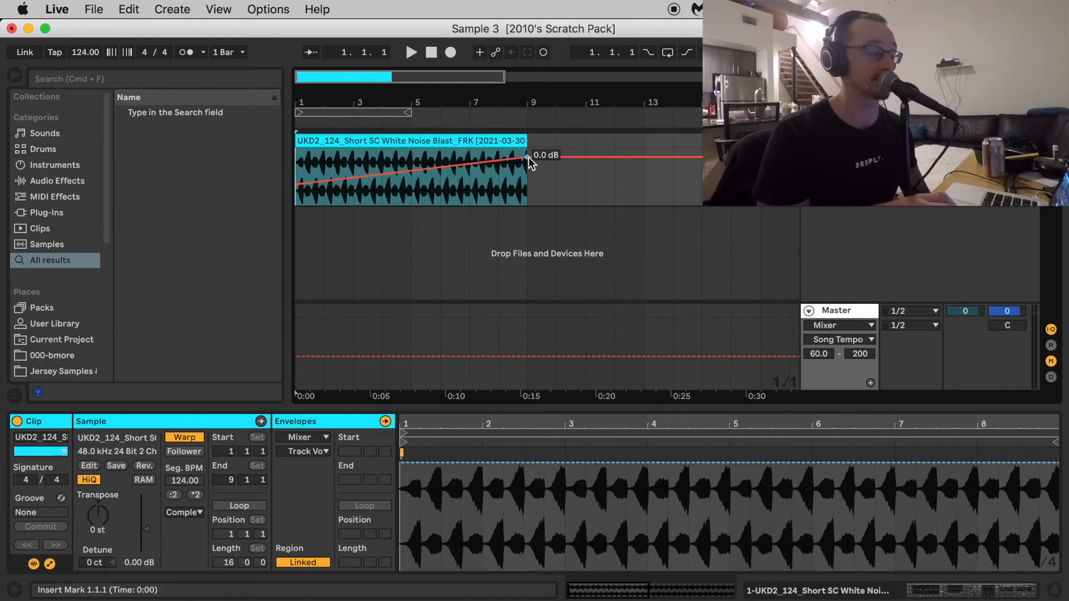
{"action": "left_click", "coordinate": [527, 179]}
{"action": "left_click", "coordinate": [298, 161]}
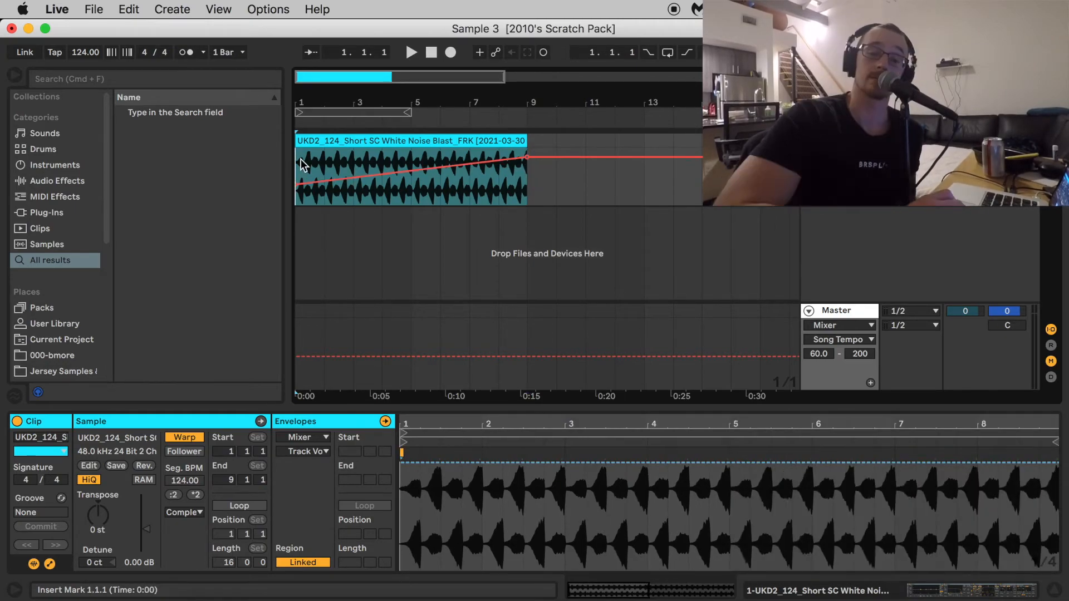